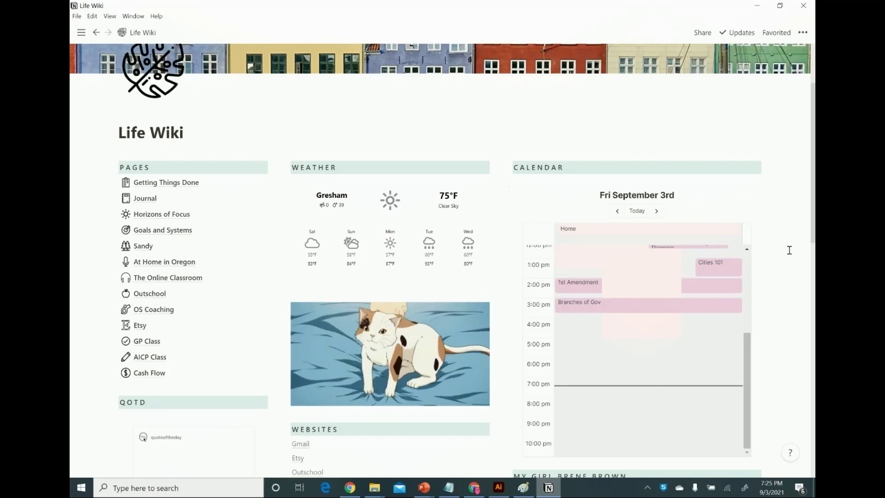
pyautogui.scroll(2, 789, 250)
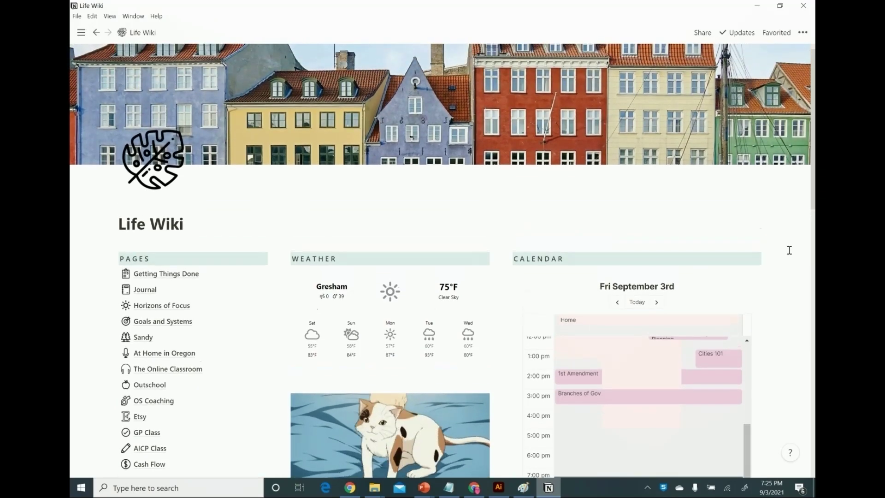
pyautogui.scroll(-1, 790, 250)
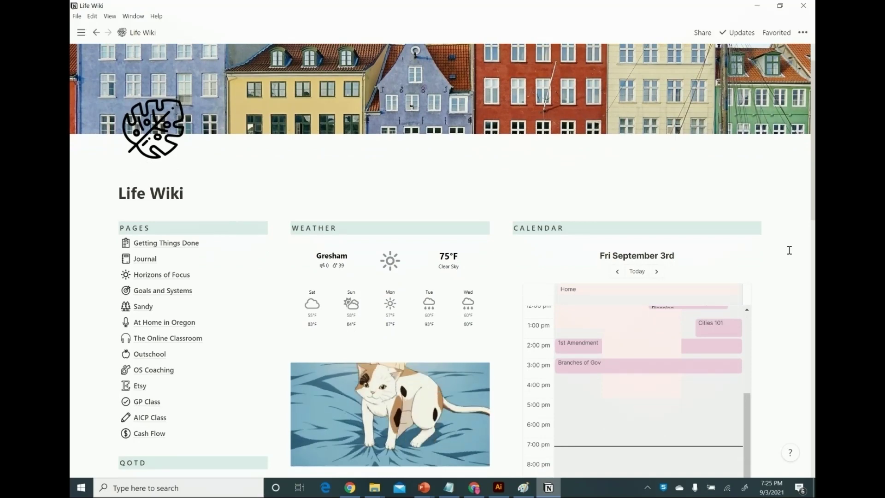
pyautogui.scroll(1, 789, 250)
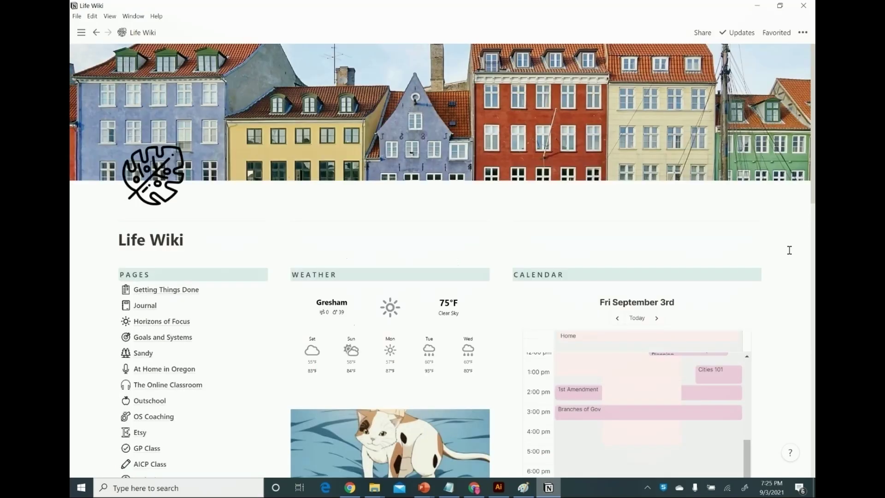
pyautogui.scroll(1, 789, 250)
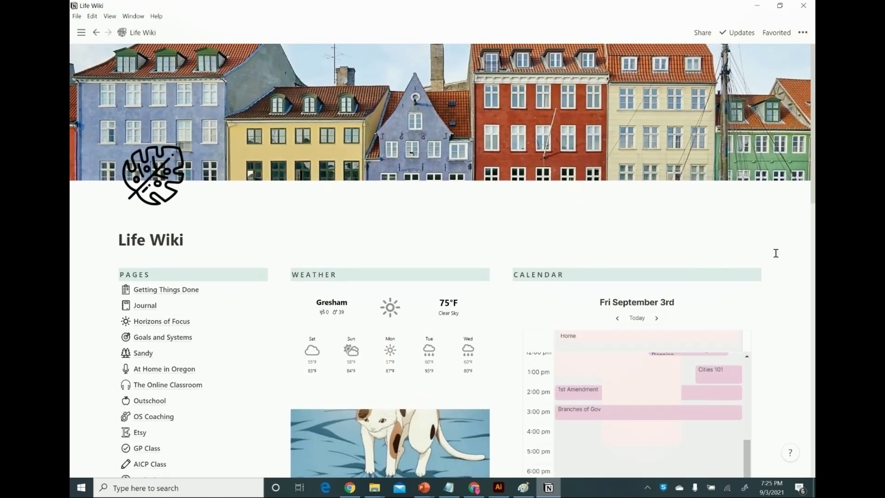
pyautogui.scroll(-1, 776, 254)
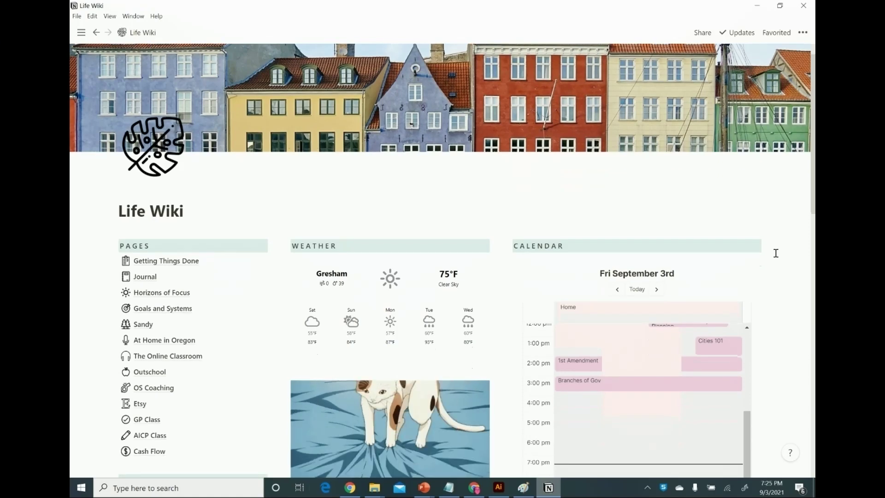
pyautogui.scroll(-1, 776, 254)
pyautogui.scroll(2, 776, 253)
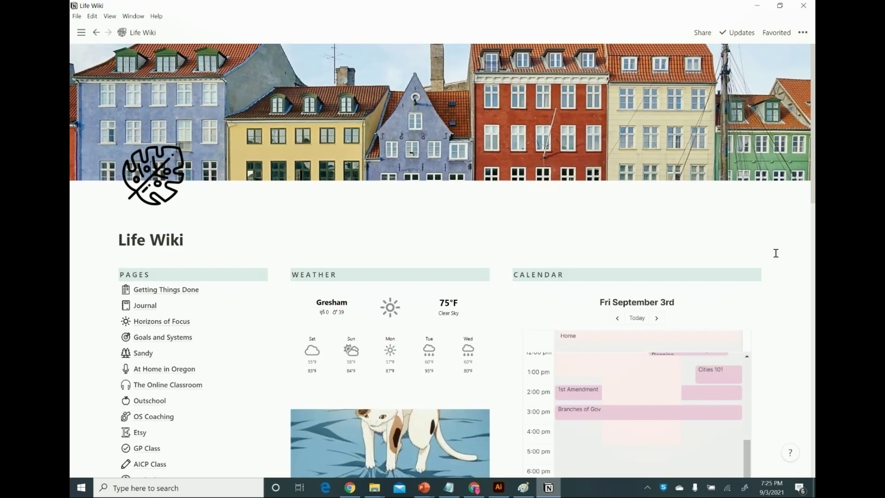
# Step: Open the Inbox database through the Getting Things Done page of the Life Wiki
pyautogui.click(175, 290)
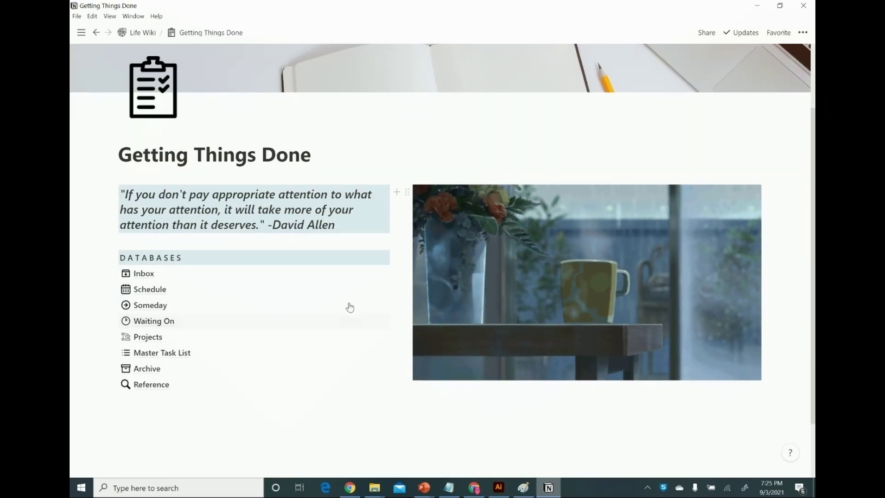
pyautogui.moveTo(340, 230); pyautogui.dragTo(277, 228)
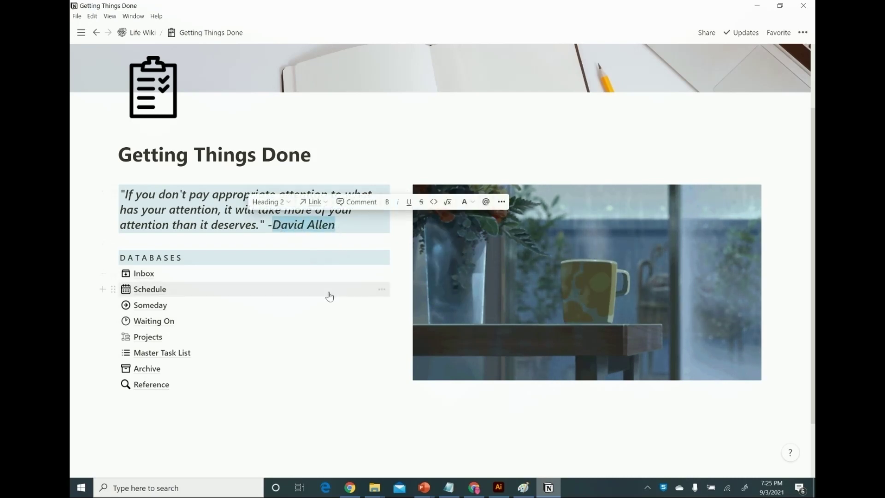
pyautogui.click(373, 420)
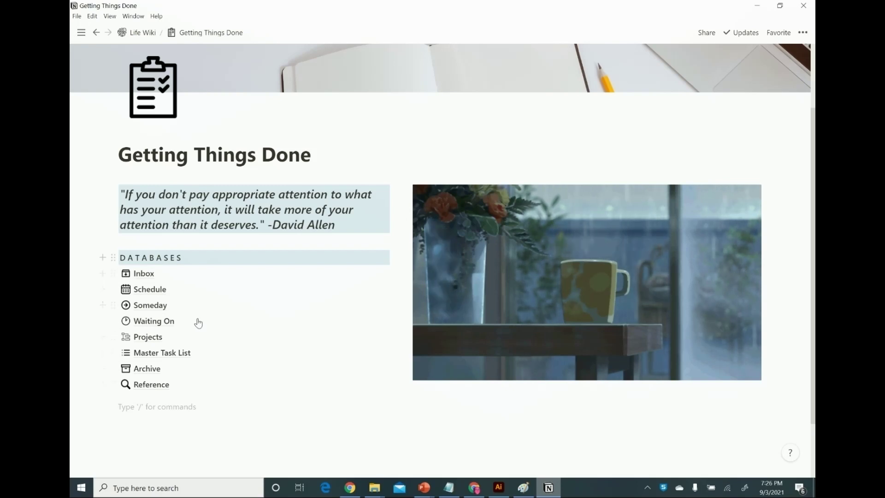
pyautogui.click(141, 277)
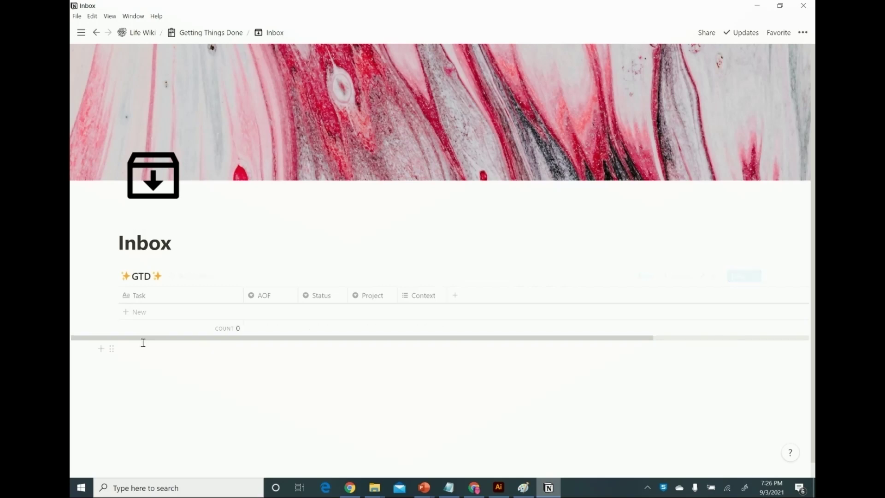
# Step: Add a new task named "Buy a new plant" to the Inbox table
pyautogui.click(137, 317)
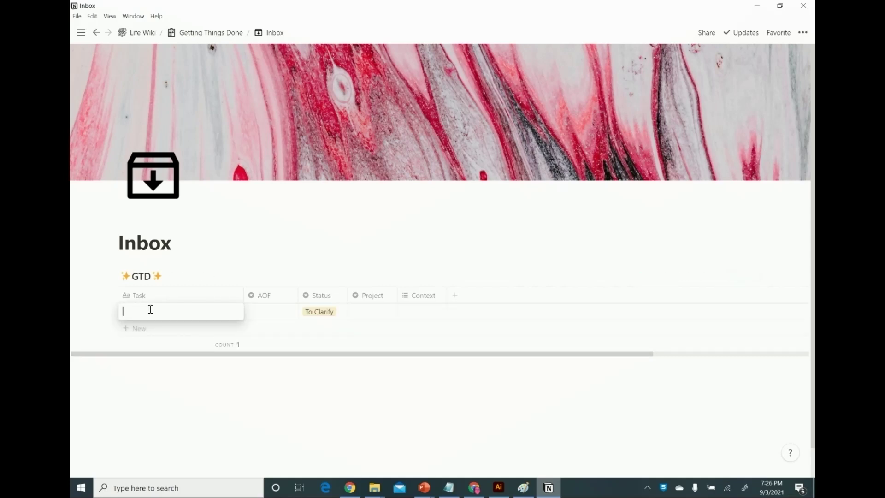
pyautogui.write('Buy')
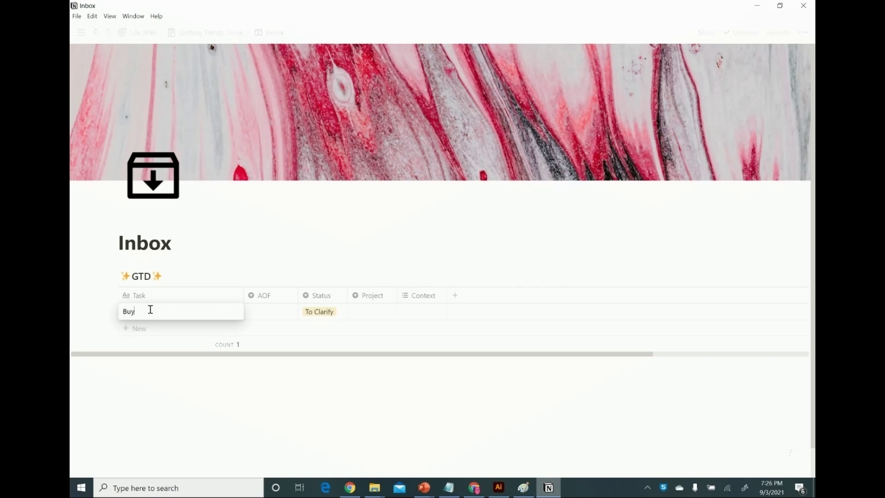
pyautogui.write(' a new plant')
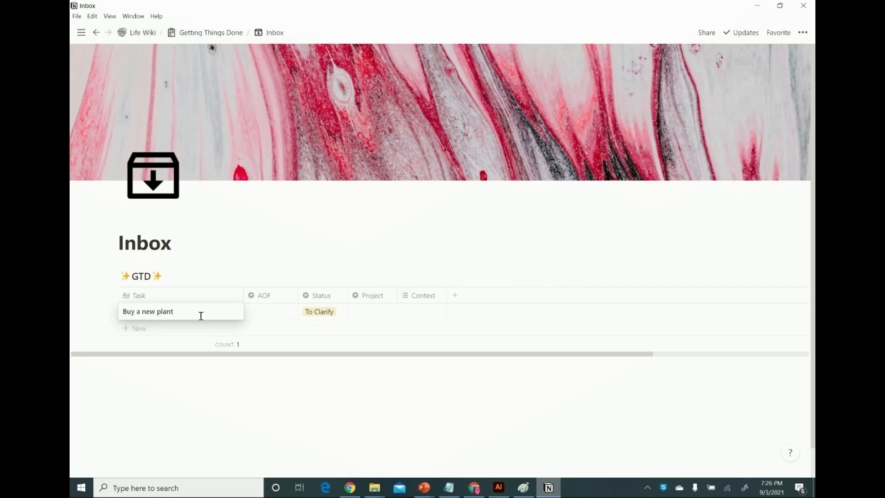
pyautogui.press('Escape')
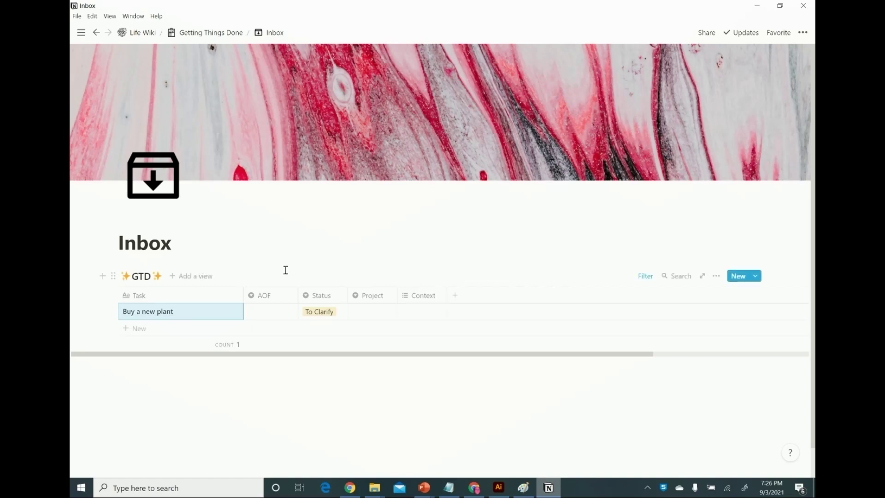
# Step: Give the "Buy a new plant" task the AOF Personal, the context Errand and the status Next Actions
pyautogui.click(267, 316)
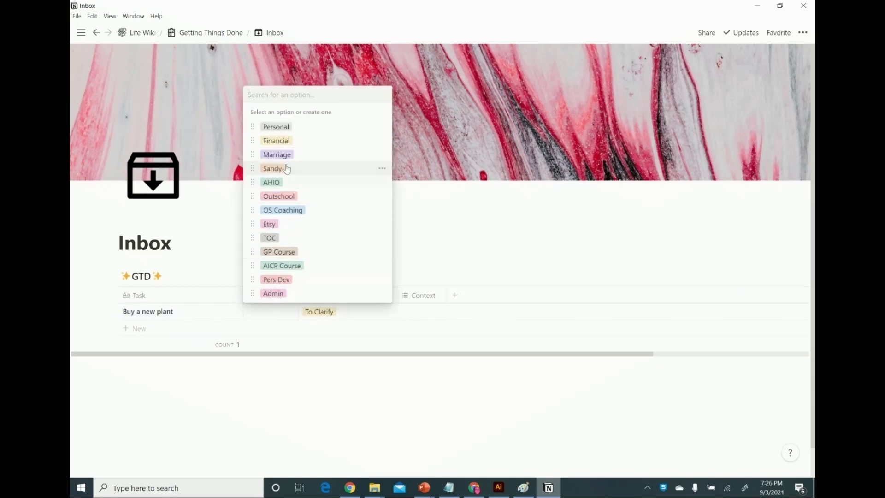
pyautogui.click(281, 133)
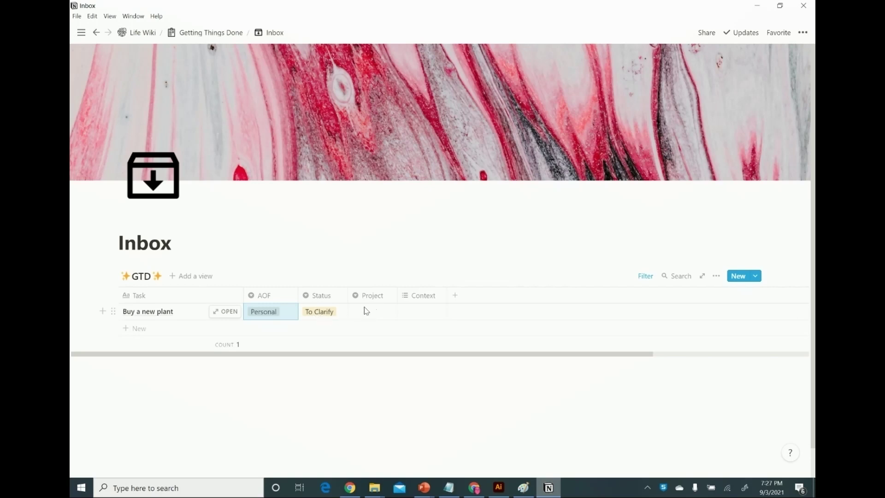
pyautogui.click(416, 314)
pyautogui.click(428, 427)
pyautogui.click(457, 262)
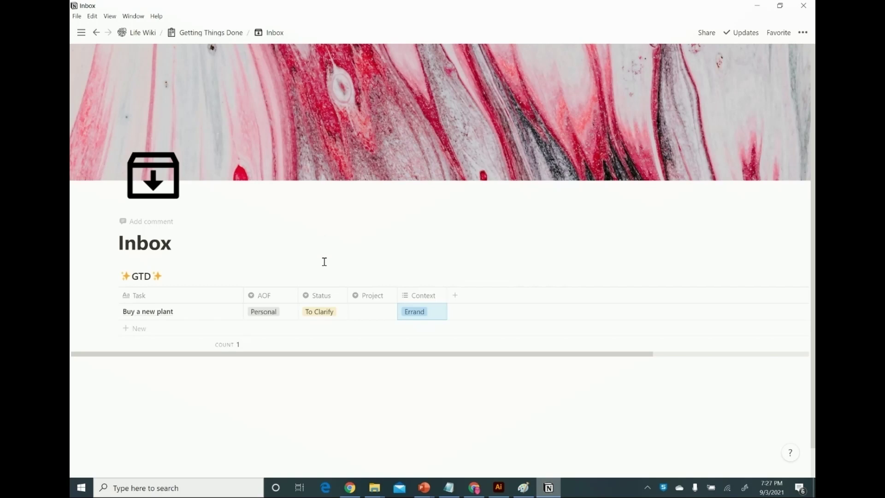
pyautogui.click(324, 316)
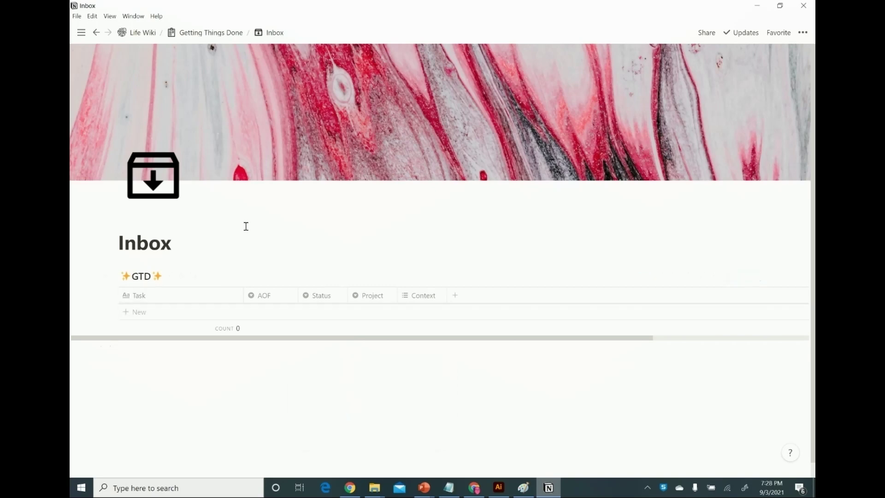
# Step: In the Life Wiki's Getting Things Done list, set the status of the "Buy a new plant" task to Scheduled
pyautogui.click(140, 33)
pyautogui.scroll(-13, 263, 393)
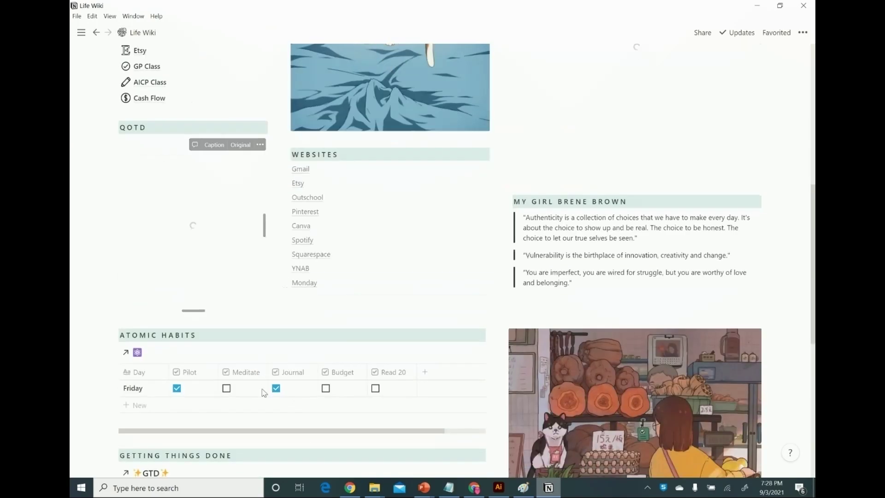
pyautogui.scroll(-1, 263, 394)
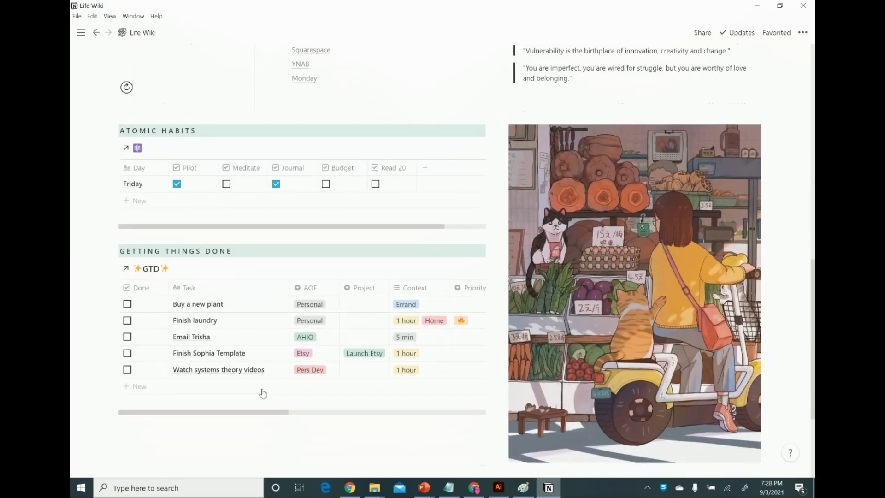
pyautogui.scroll(-1, 263, 393)
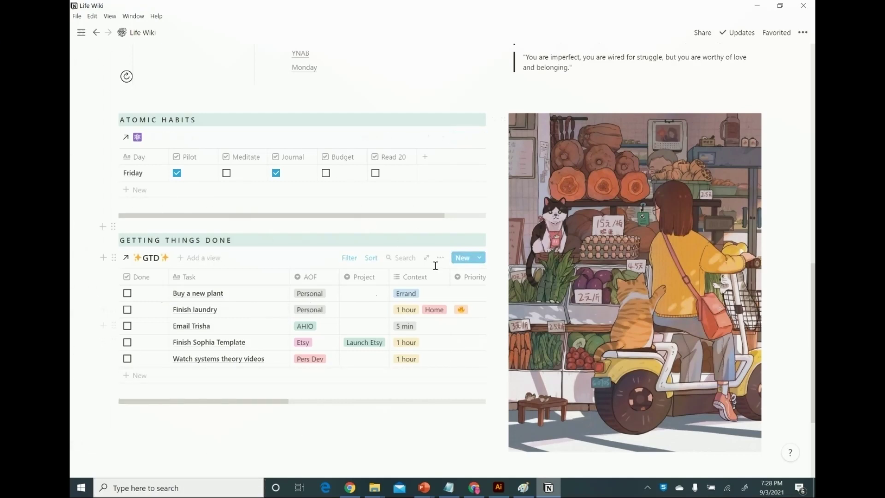
pyautogui.moveTo(286, 331)
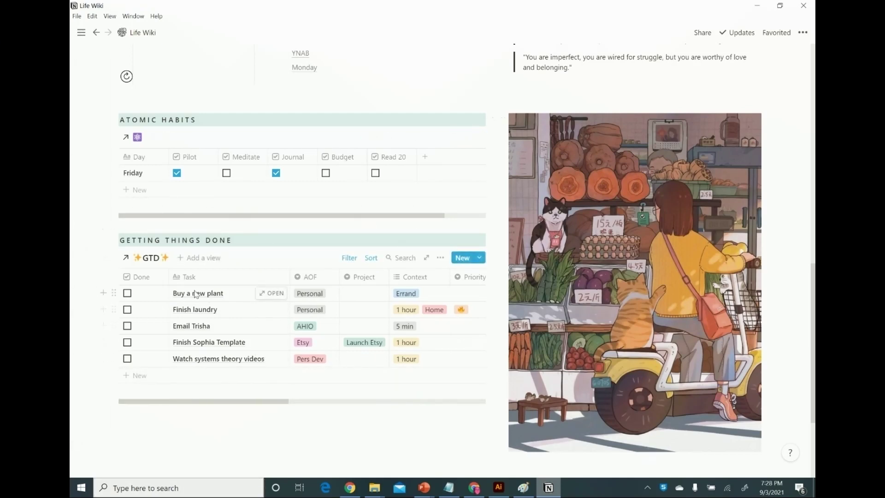
pyautogui.click(272, 293)
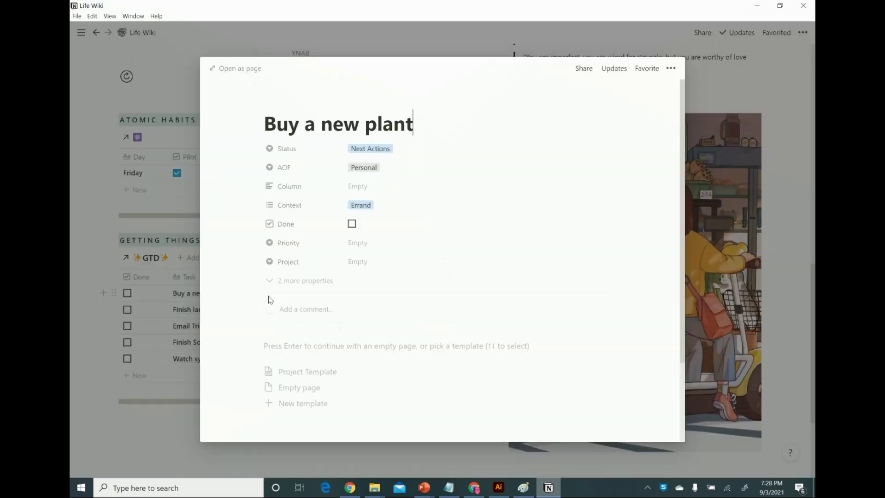
pyautogui.click(371, 149)
pyautogui.click(378, 195)
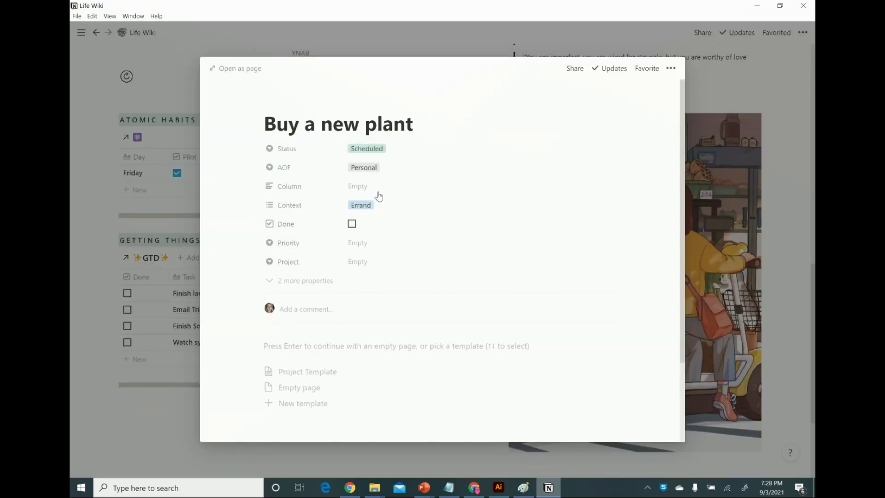
pyautogui.click(176, 441)
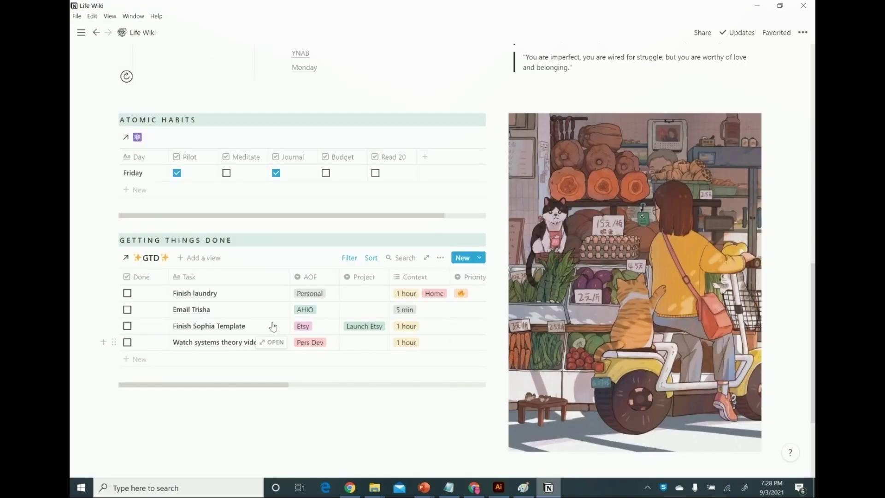
# Step: Open the Schedule database through the Getting Things Done page
pyautogui.scroll(10, 272, 322)
pyautogui.click(184, 290)
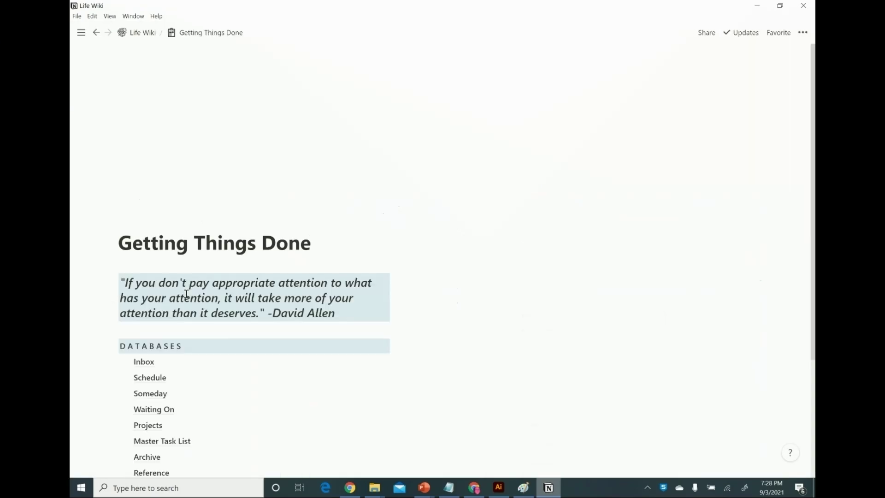
pyautogui.scroll(-3, 231, 362)
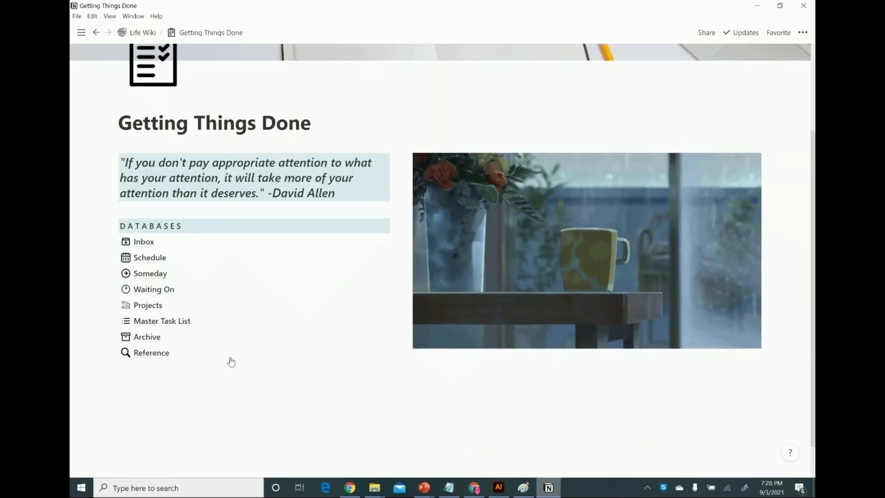
pyautogui.click(158, 262)
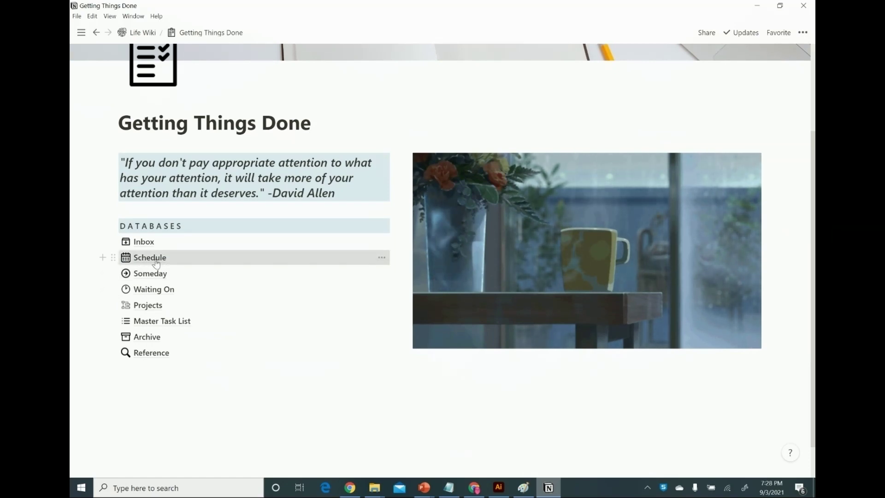
# Step: Set the Do on date of the undated "Buy a new plant" task to September 7, 2021
pyautogui.scroll(-10, 240, 367)
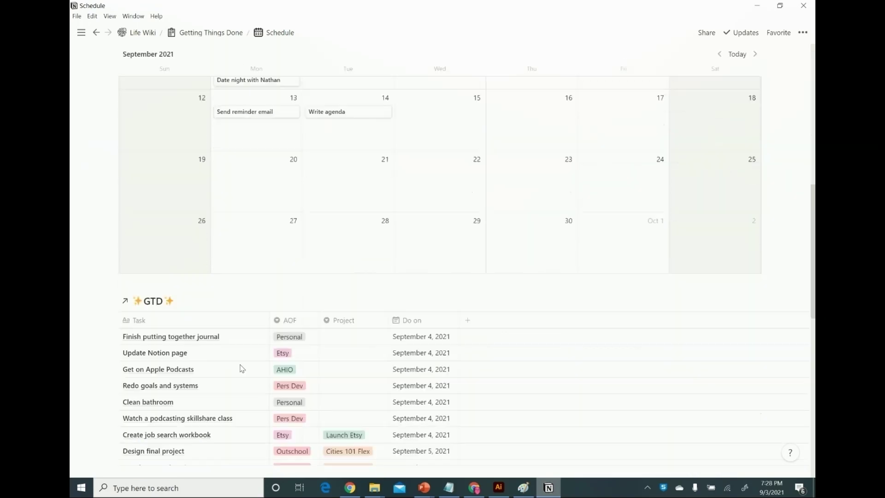
pyautogui.scroll(-7, 241, 367)
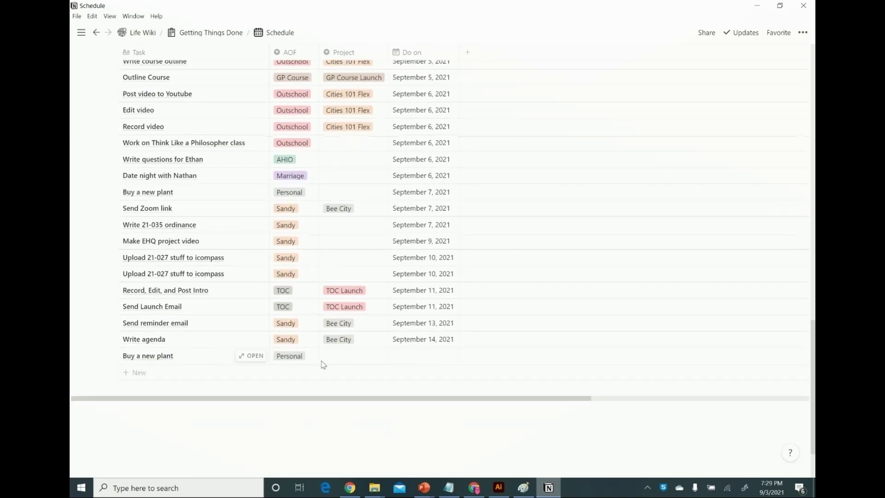
pyautogui.click(414, 364)
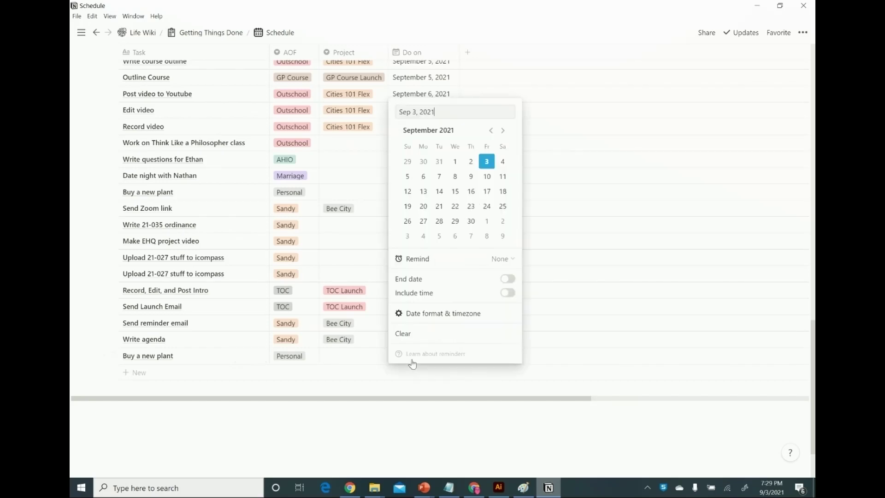
pyautogui.click(441, 178)
pyautogui.click(496, 408)
# Step: Open the "Finish putting together journal" task from the Schedule calendar, review its status options and close it
pyautogui.scroll(3, 494, 403)
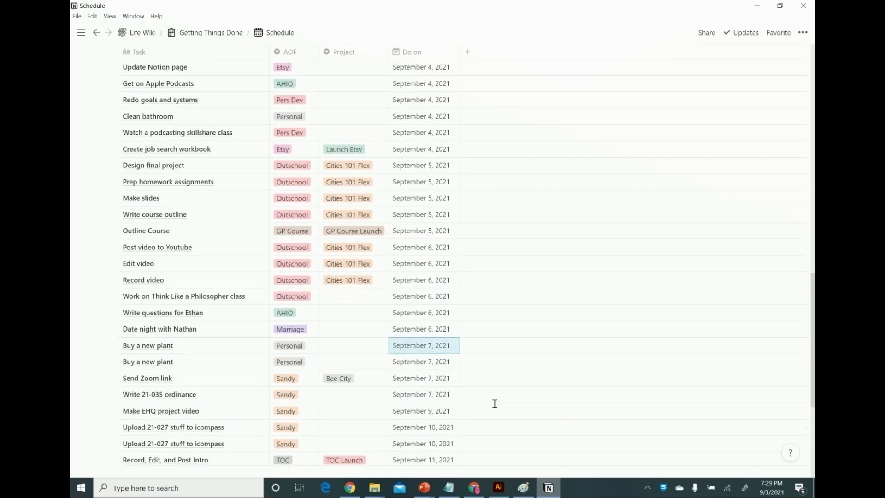
pyautogui.scroll(10, 371, 337)
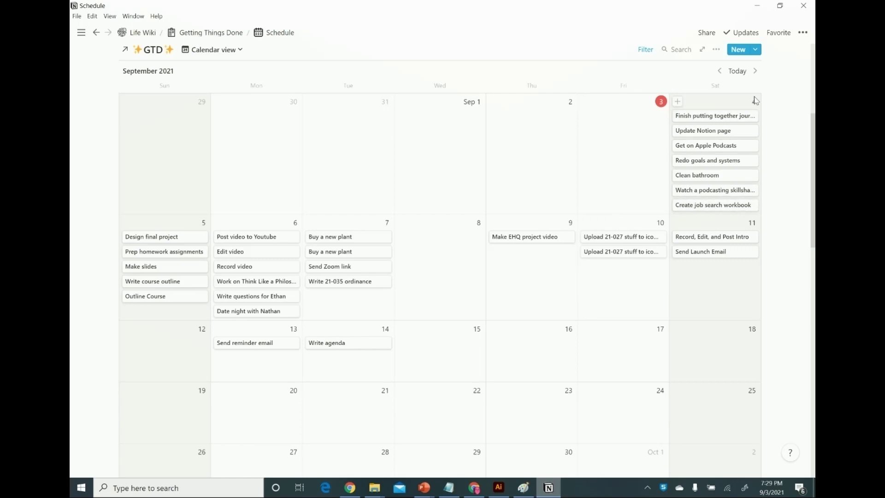
pyautogui.click(728, 116)
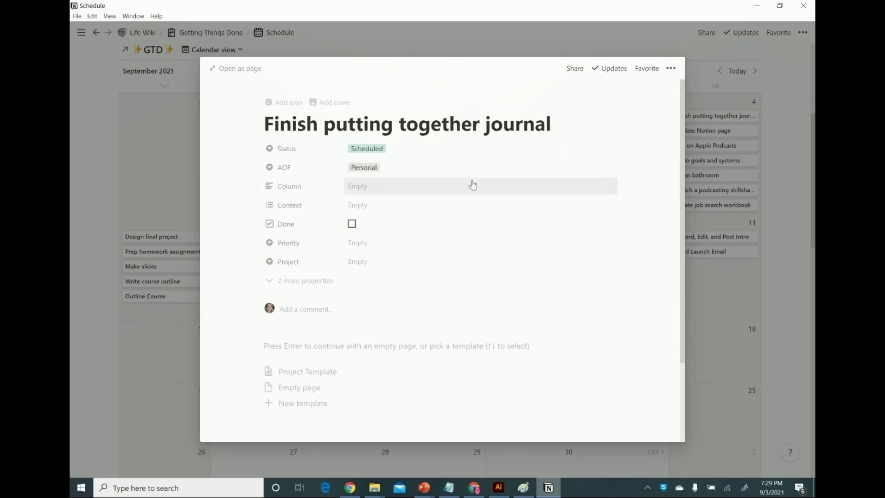
pyautogui.click(379, 154)
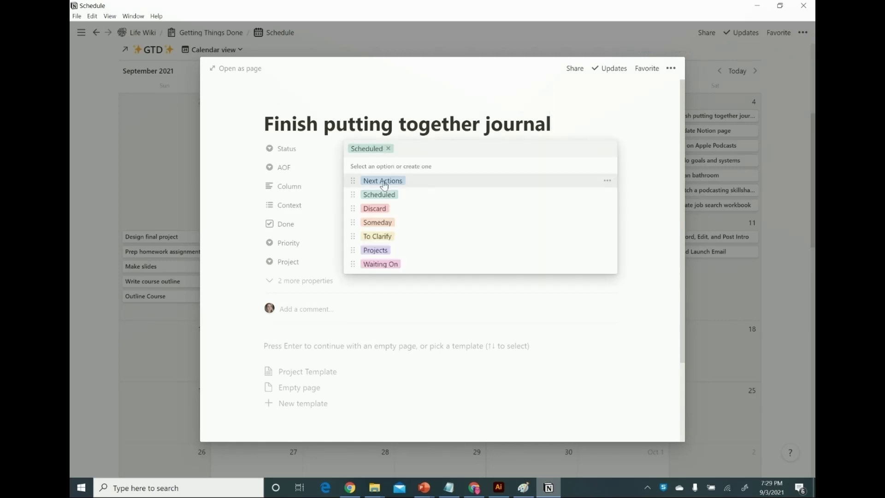
pyautogui.click(401, 101)
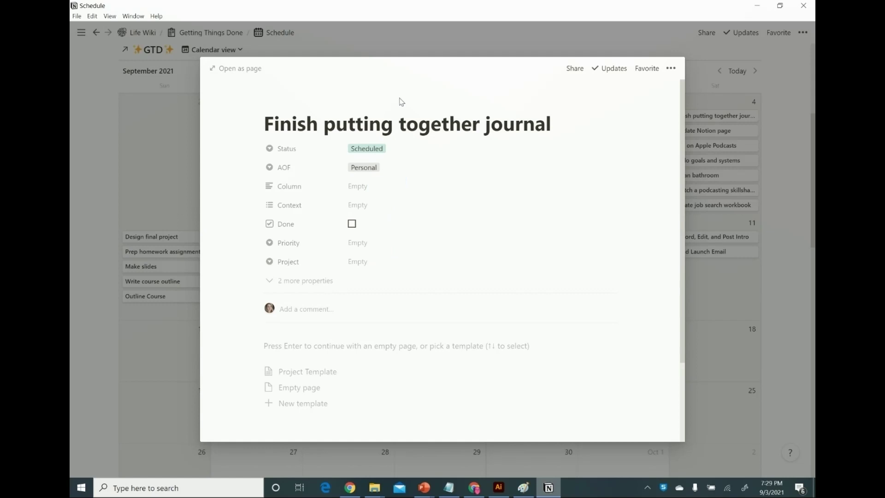
pyautogui.click(789, 131)
pyautogui.scroll(1, 789, 131)
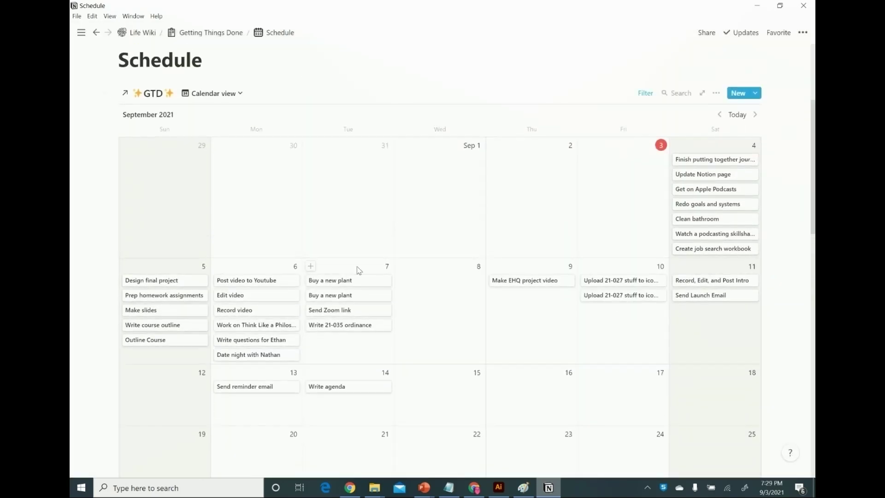
# Step: Set the status of a "Buy a new plant" task on September 7 in the Schedule calendar to Someday
pyautogui.scroll(-1, 357, 269)
pyautogui.click(358, 243)
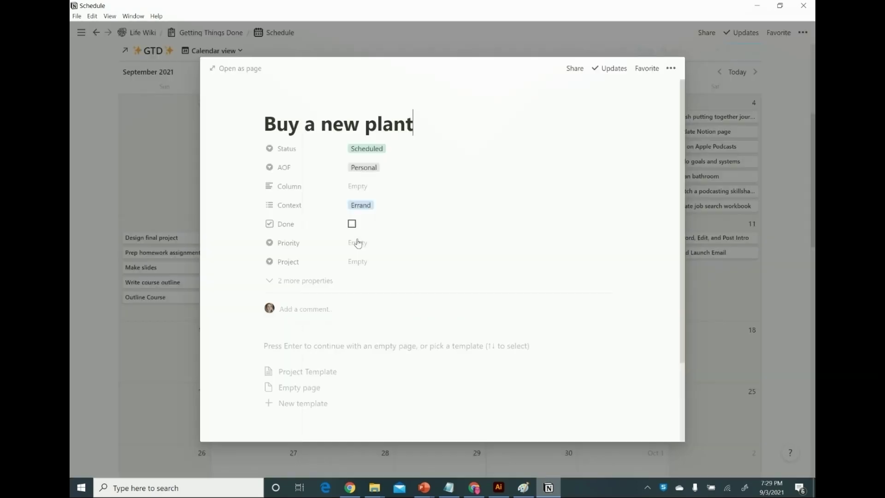
pyautogui.click(372, 150)
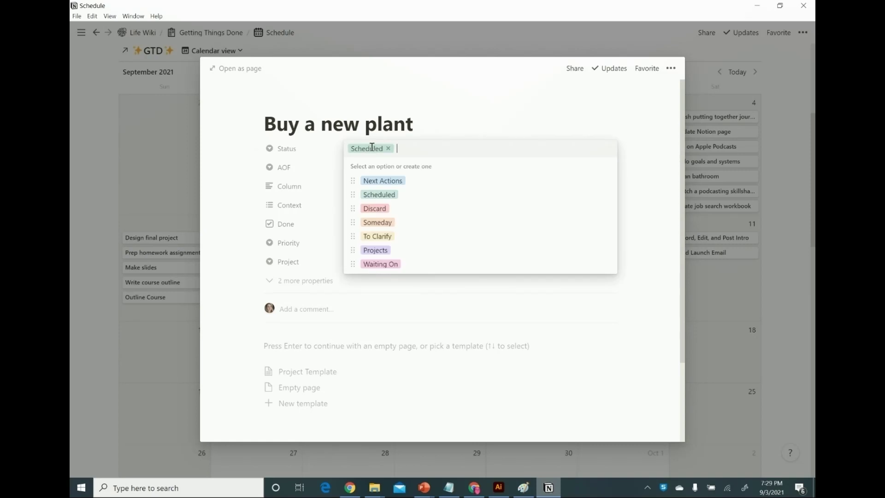
pyautogui.click(390, 224)
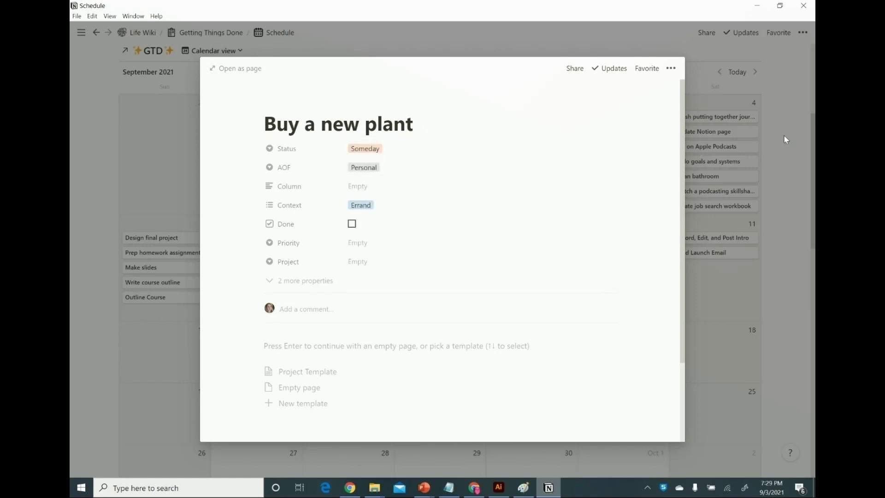
pyautogui.click(801, 140)
# Step: Open the Someday database through the Getting Things Done page and look over its tasks
pyautogui.click(217, 35)
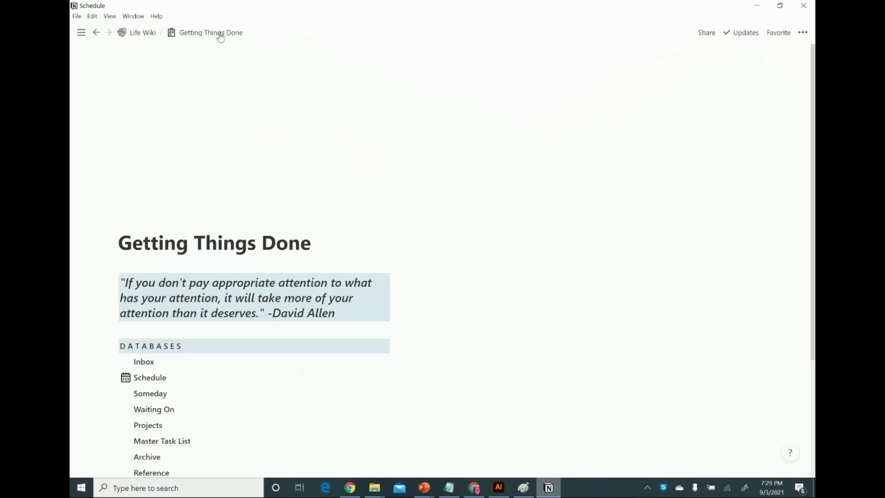
pyautogui.scroll(-3, 272, 249)
pyautogui.click(152, 283)
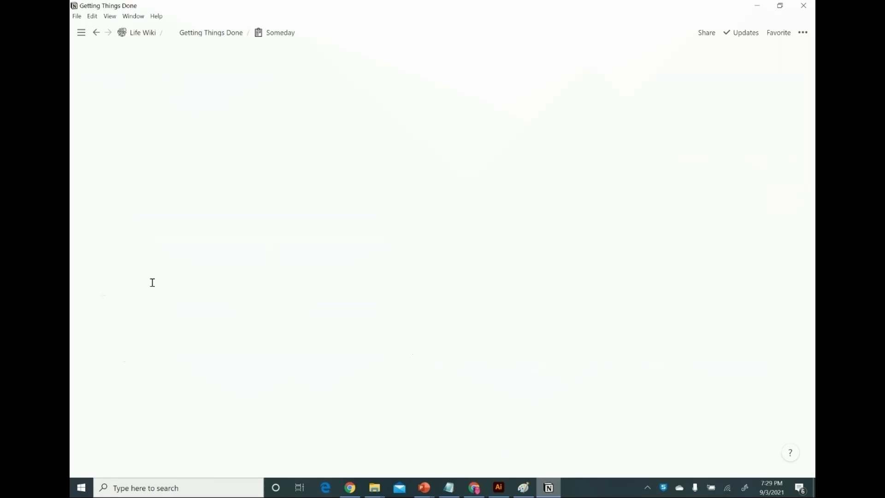
pyautogui.scroll(-2, 395, 344)
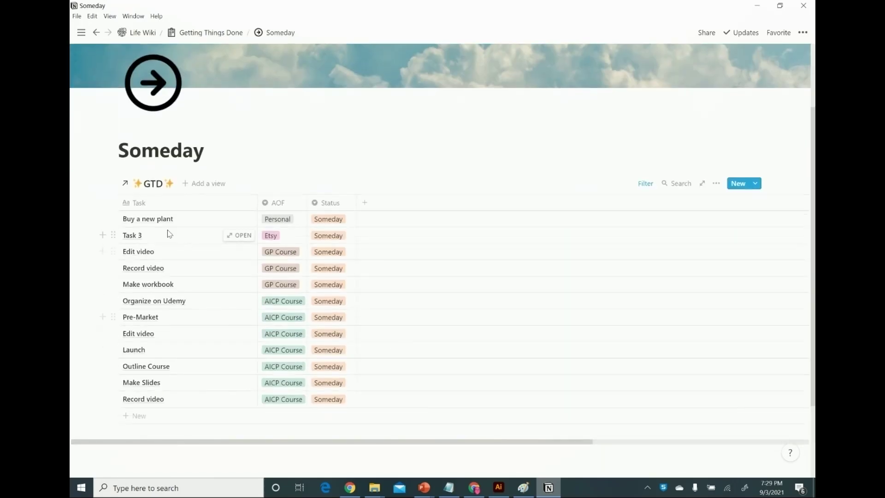
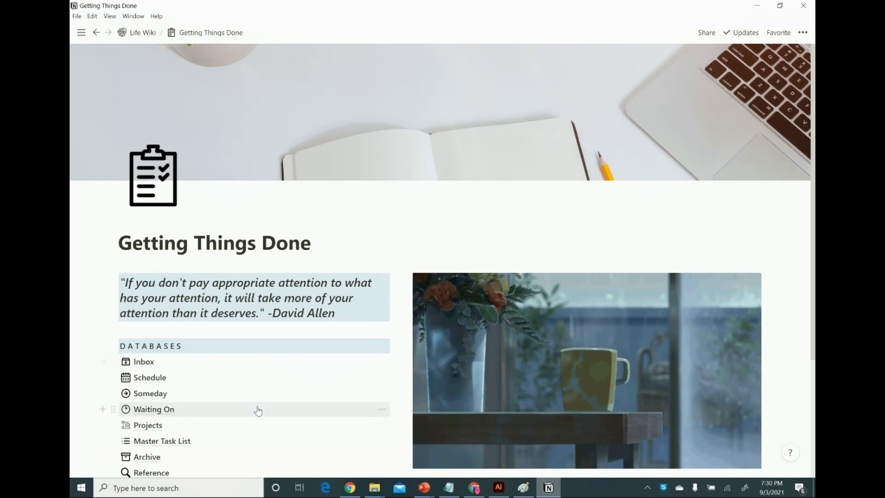
# Step: Open the Projects database from the Getting Things Done page and look over its project gallery
pyautogui.scroll(-3, 256, 408)
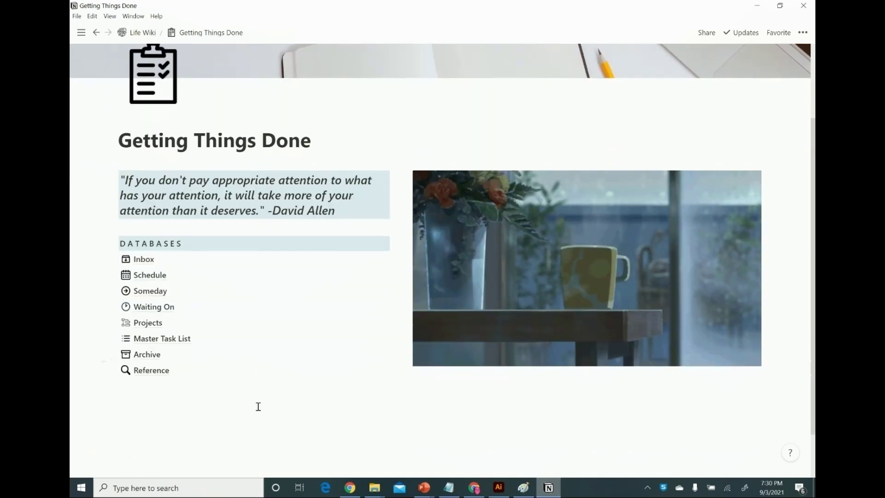
pyautogui.click(154, 325)
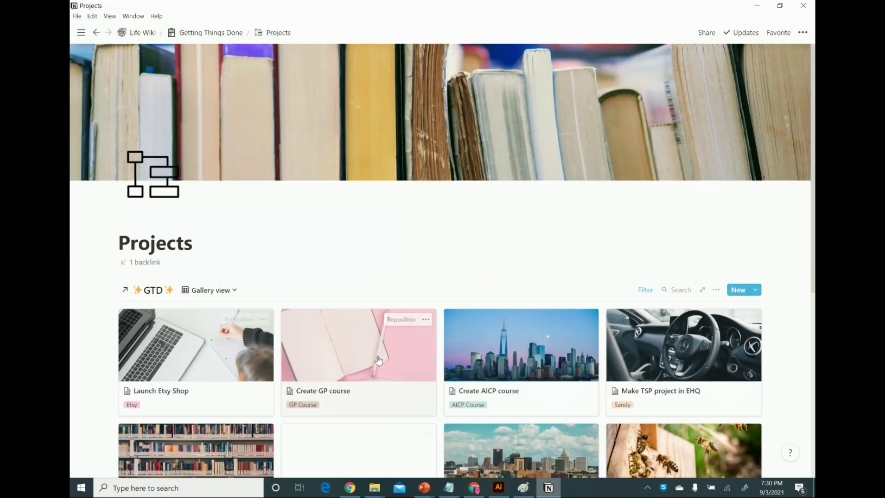
pyautogui.scroll(-4, 375, 360)
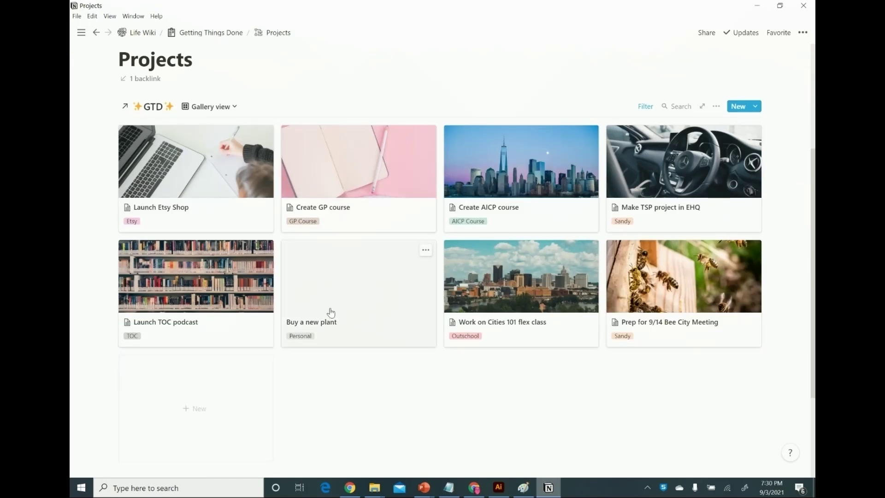
# Step: Apply the Project Template to the "Buy a new plant" project, then reopen its page to check the content and close it
pyautogui.click(332, 296)
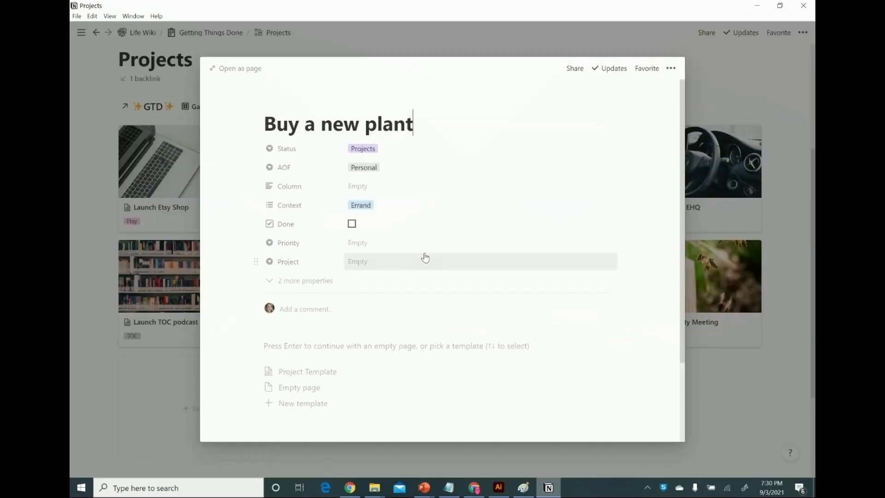
pyautogui.scroll(-2, 384, 330)
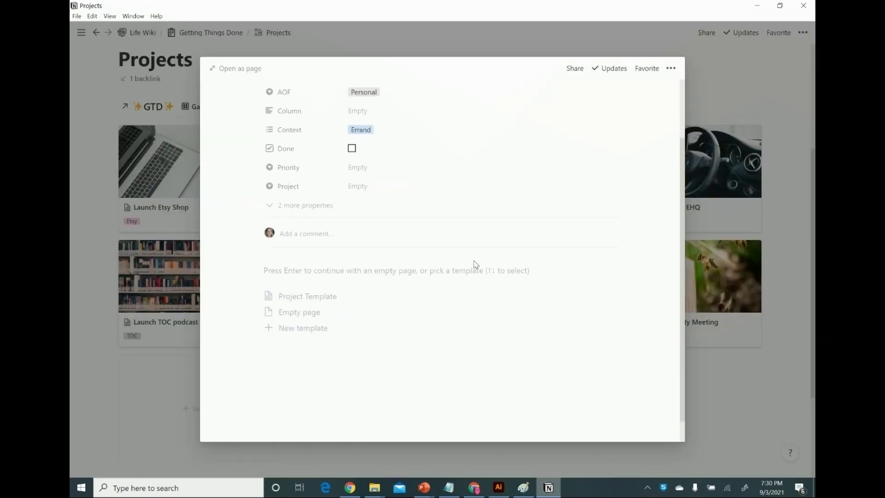
pyautogui.scroll(2, 454, 251)
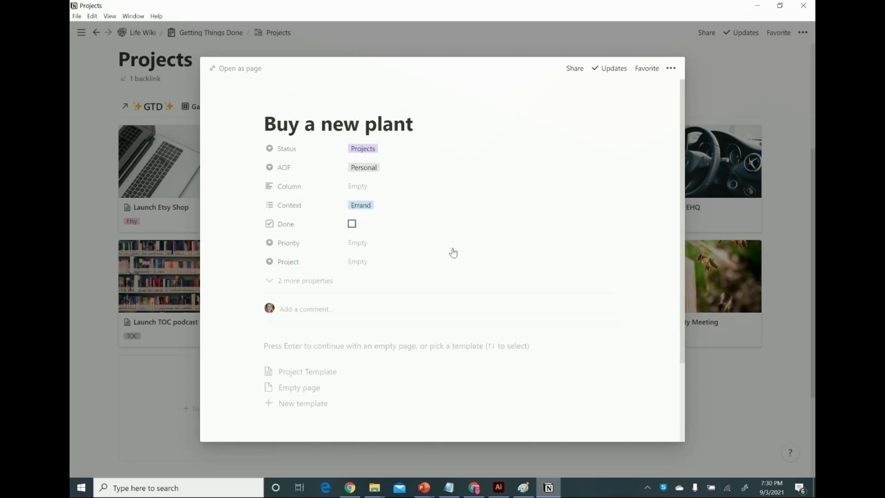
pyautogui.scroll(-2, 453, 253)
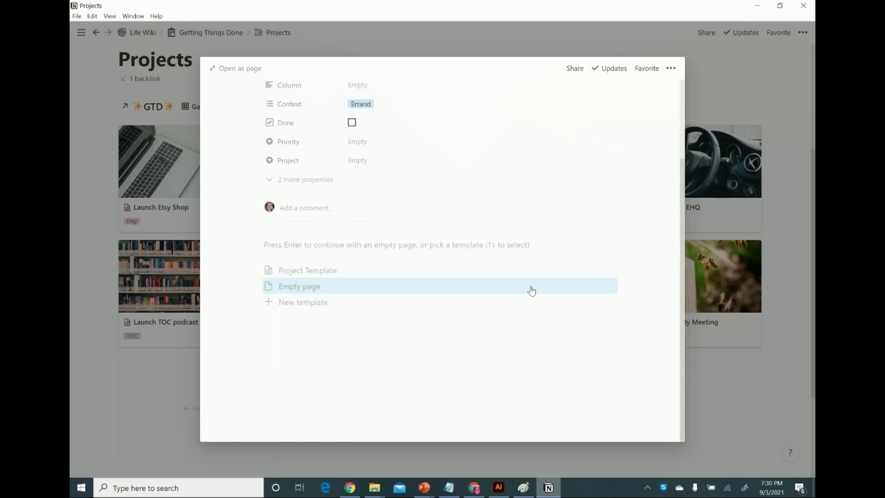
pyautogui.click(333, 276)
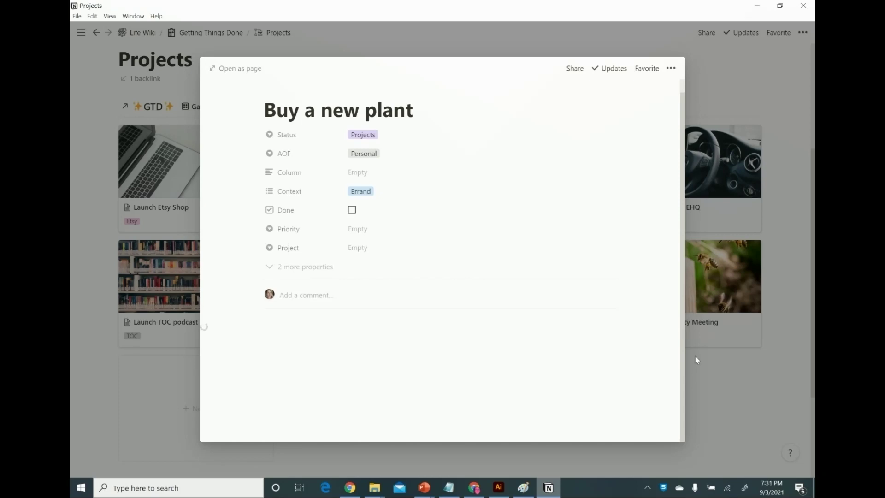
pyautogui.click(743, 395)
pyautogui.click(370, 289)
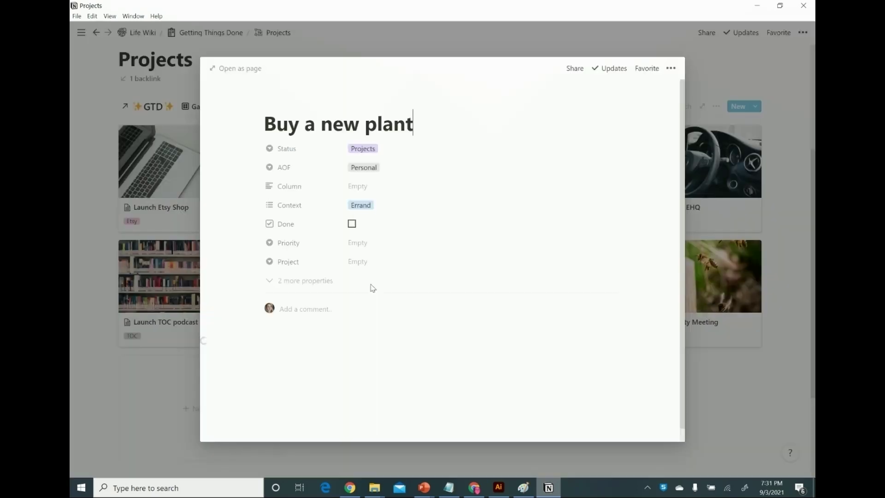
pyautogui.click(718, 388)
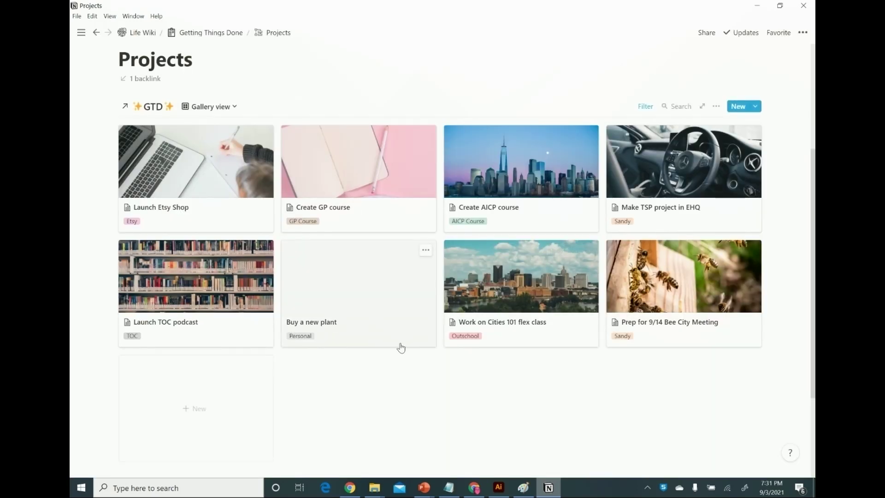
# Step: Open the "Create AICP course" project and examine its properties, linked GTD task list and the Outline Course task's status options
pyautogui.click(526, 176)
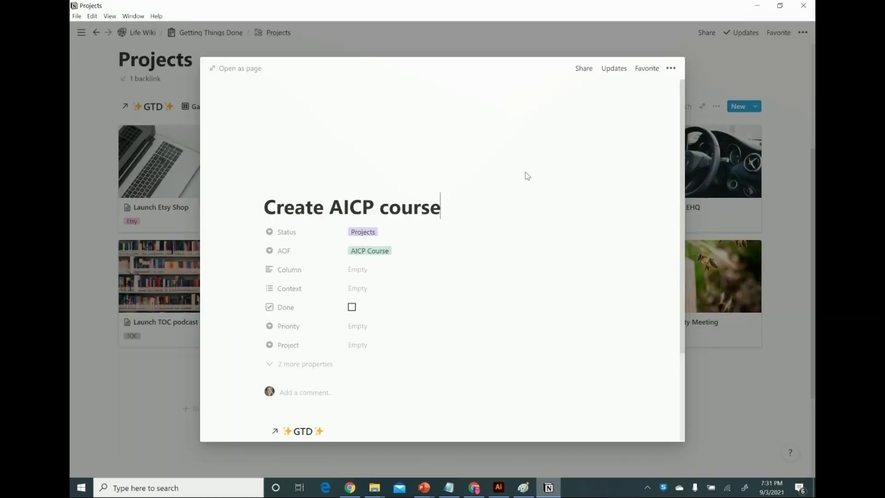
pyautogui.scroll(-5, 530, 320)
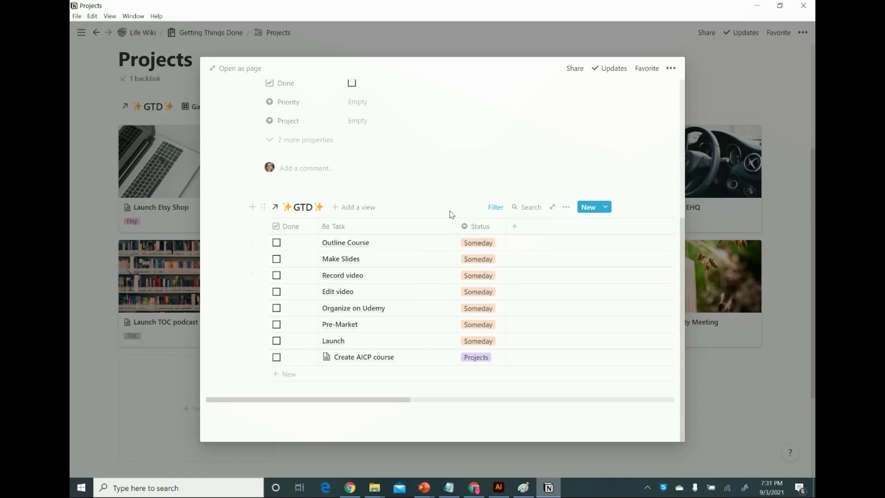
pyautogui.scroll(2, 451, 214)
pyautogui.scroll(-2, 439, 266)
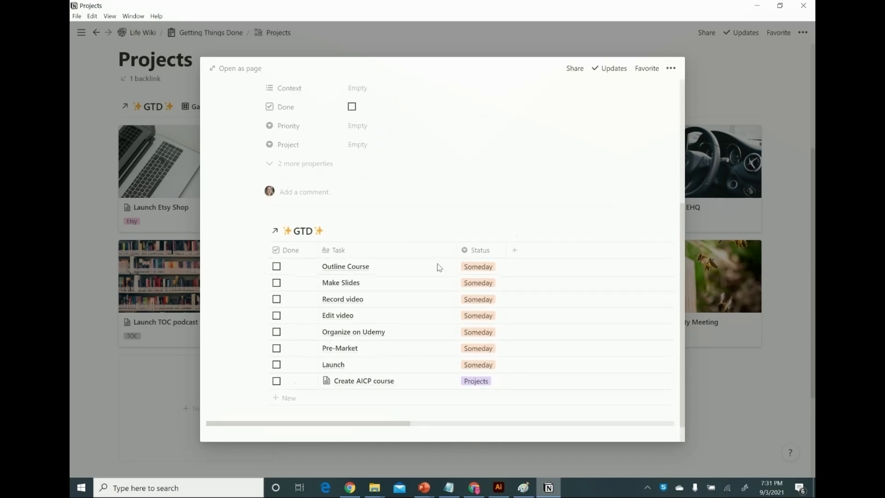
pyautogui.scroll(1, 436, 249)
pyautogui.scroll(1, 387, 125)
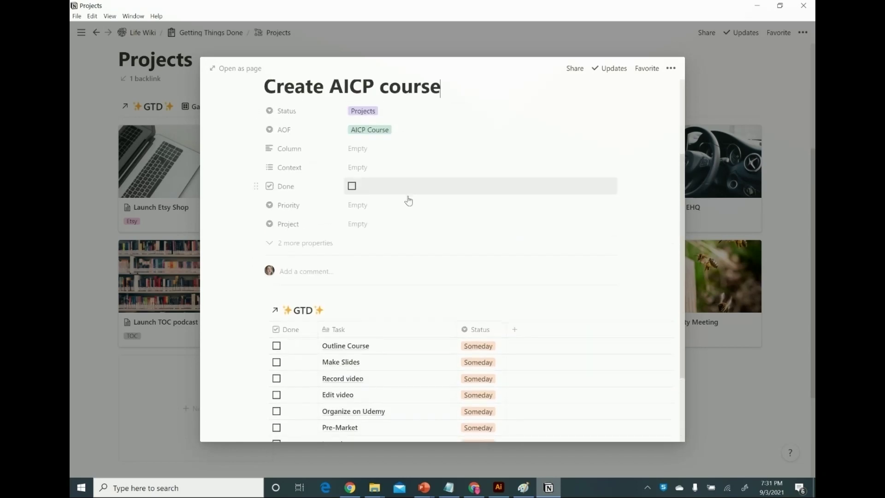
pyautogui.scroll(-2, 406, 203)
pyautogui.click(469, 248)
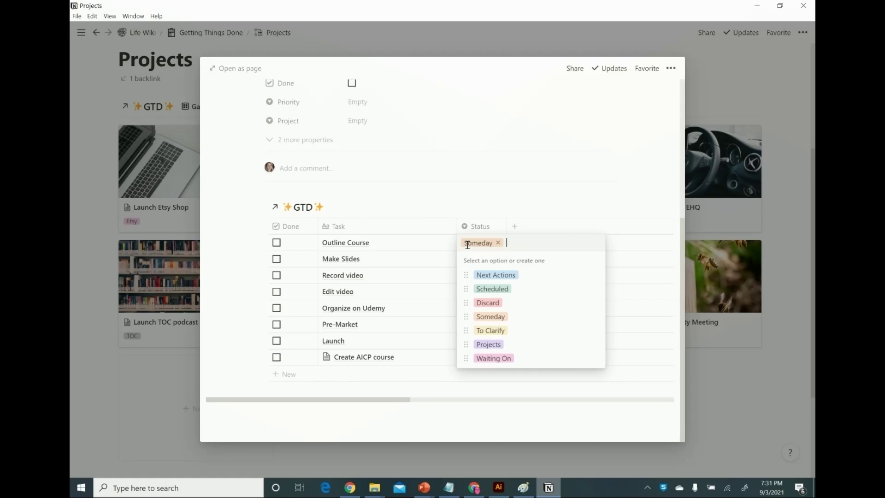
pyautogui.click(516, 144)
pyautogui.scroll(5, 514, 143)
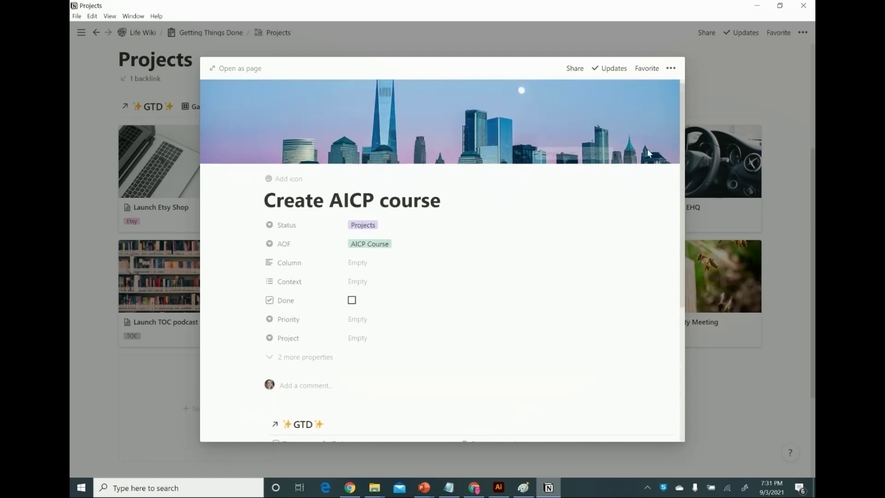
pyautogui.click(763, 83)
# Step: Open the Master Task List through the Getting Things Done page and review its tasks across all areas
pyautogui.scroll(3, 506, 115)
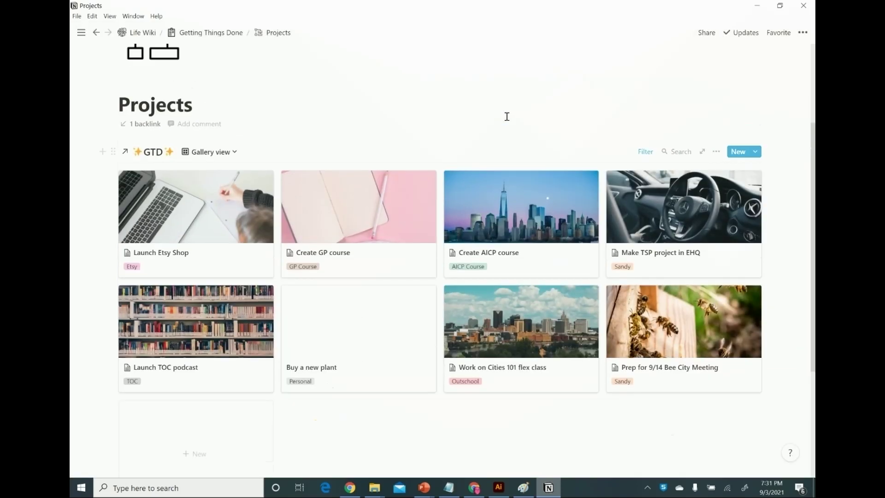
pyautogui.click(233, 33)
pyautogui.scroll(-3, 336, 367)
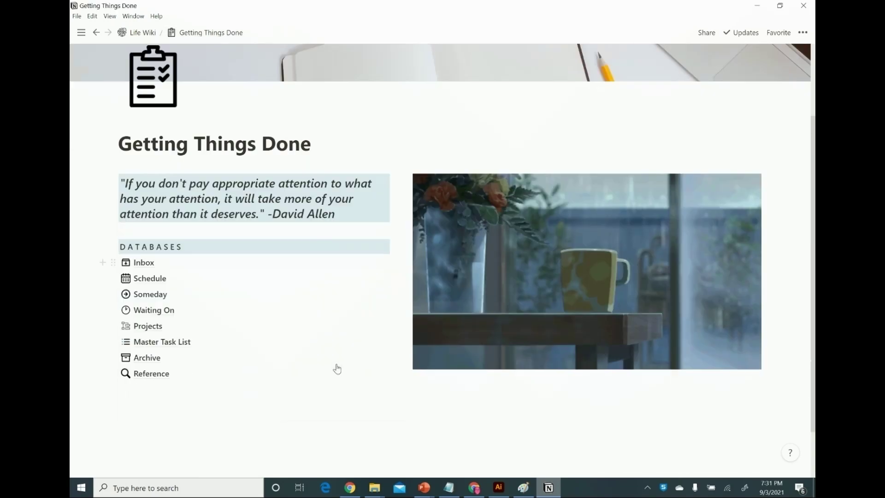
pyautogui.click(160, 333)
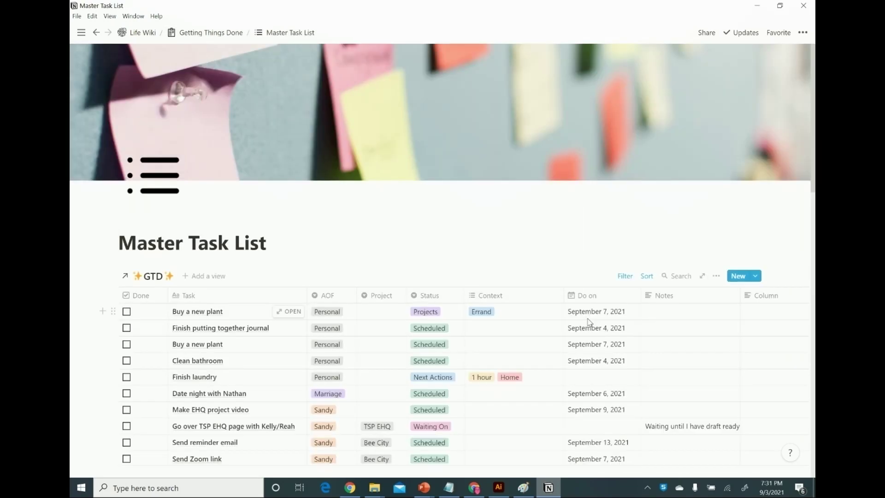
pyautogui.scroll(-15, 665, 359)
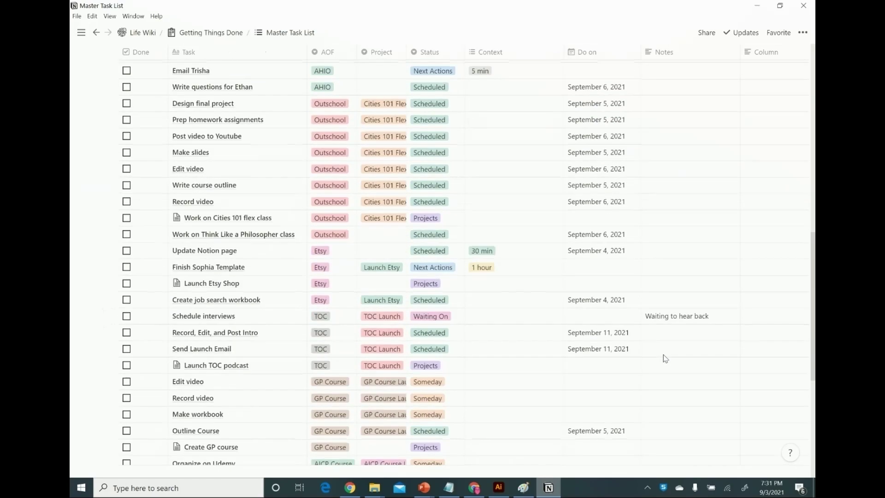
pyautogui.scroll(-3, 666, 359)
pyautogui.scroll(15, 664, 358)
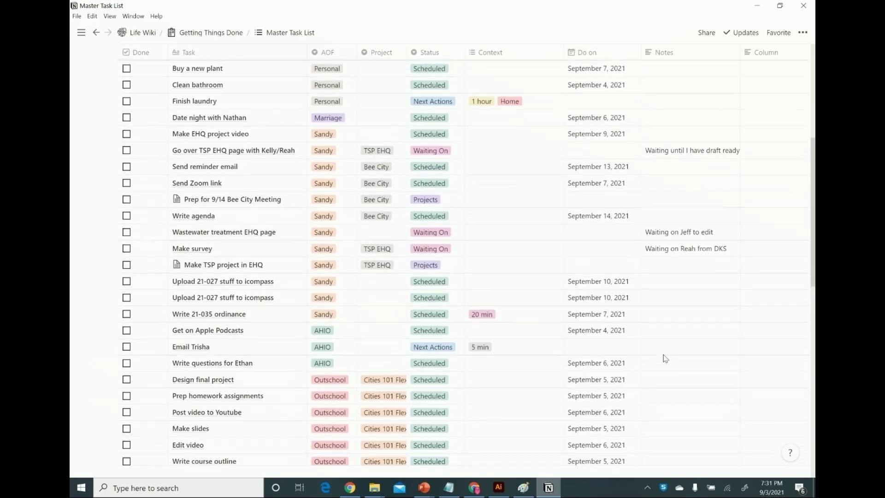
pyautogui.scroll(-10, 666, 359)
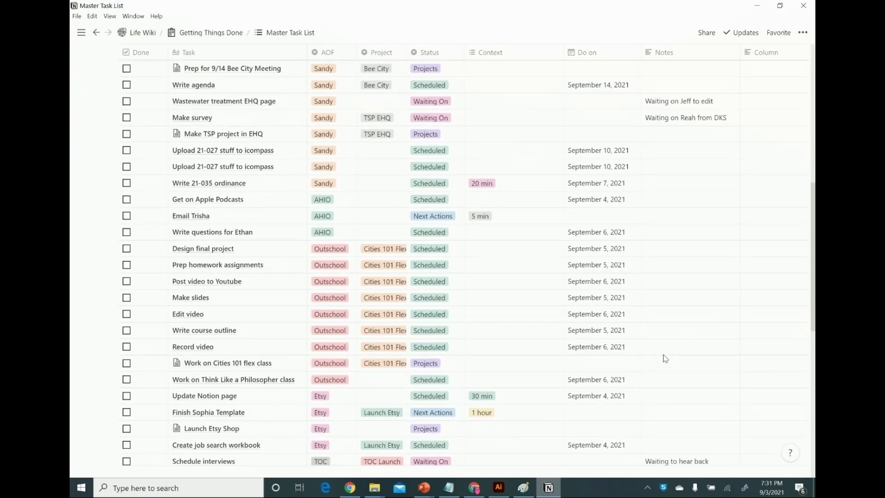
# Step: Look through the Master Task List down to the AICP Course tasks and return to its beginning
pyautogui.scroll(-3, 665, 359)
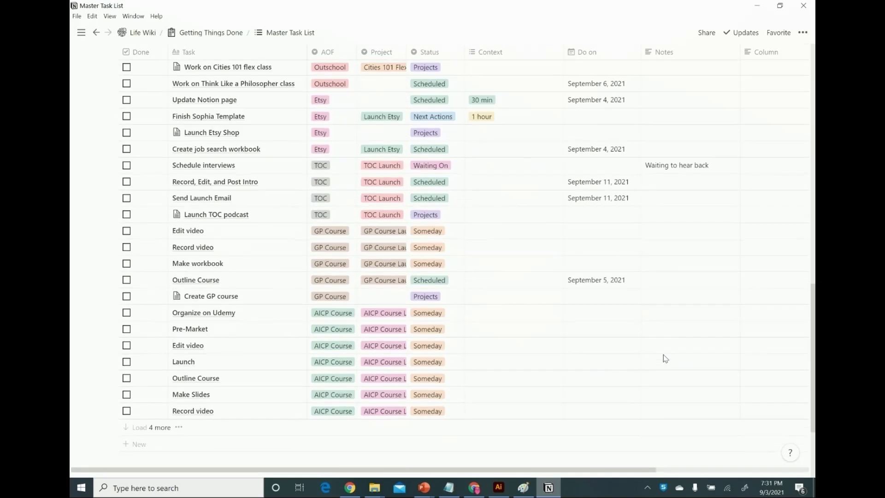
pyautogui.scroll(12, 665, 359)
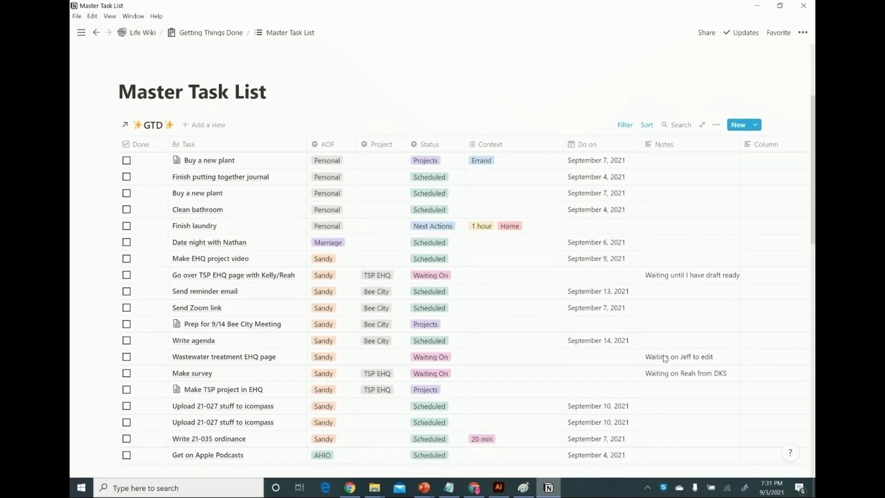
pyautogui.scroll(-12, 665, 359)
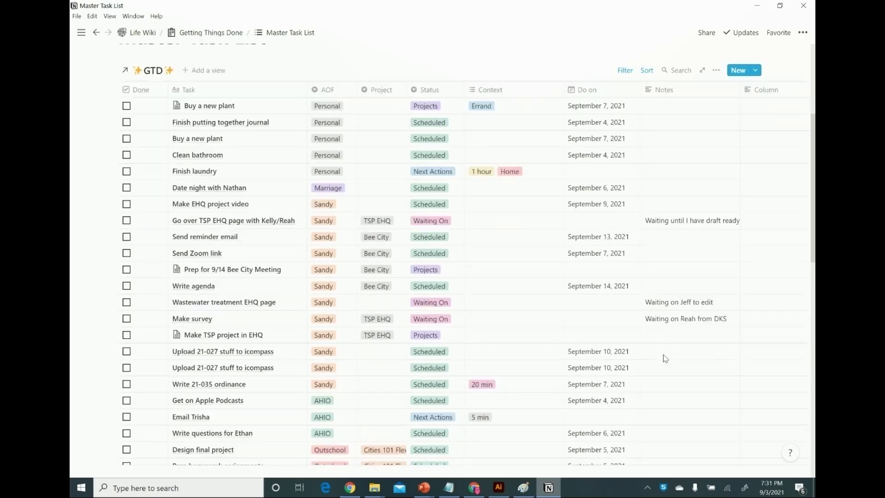
pyautogui.scroll(15, 665, 359)
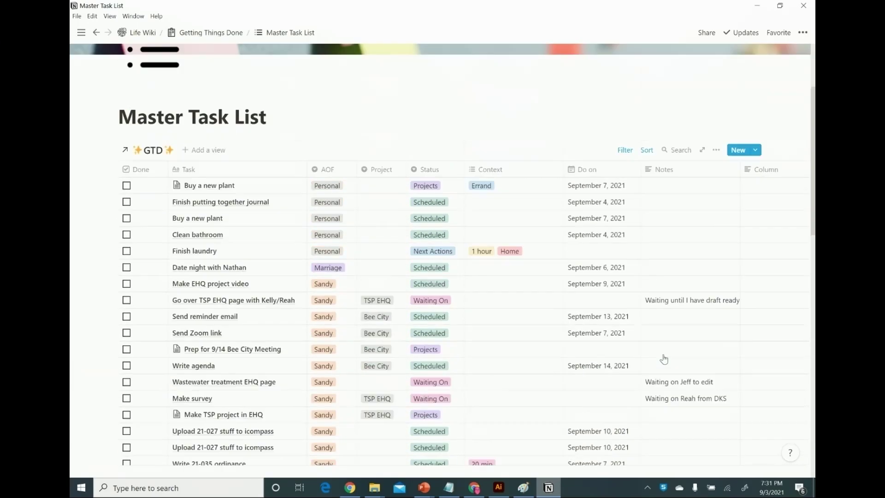
# Step: Open the Archive database through the Getting Things Done page and look over its archived tasks and projects
pyautogui.click(220, 32)
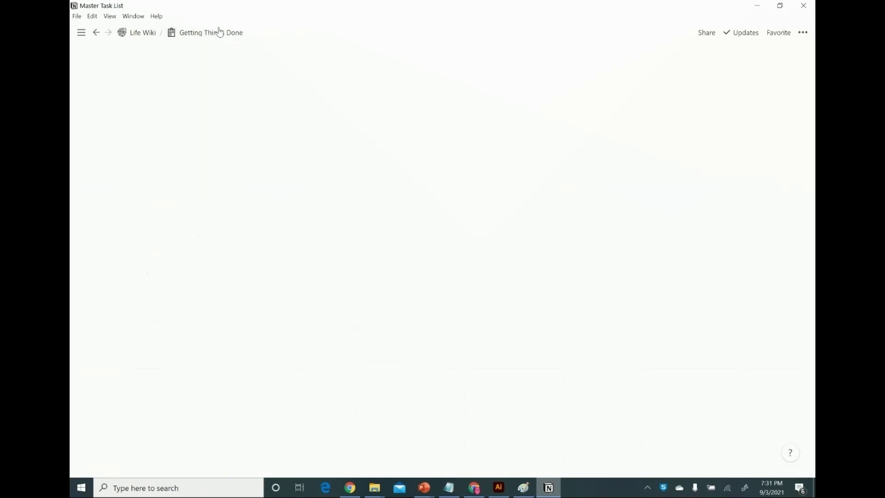
pyautogui.scroll(-3, 296, 251)
pyautogui.click(168, 316)
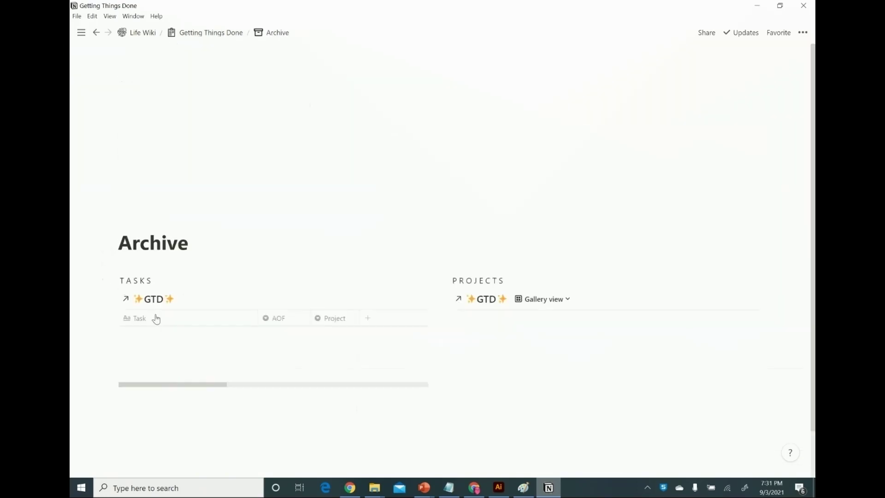
pyautogui.scroll(-3, 324, 326)
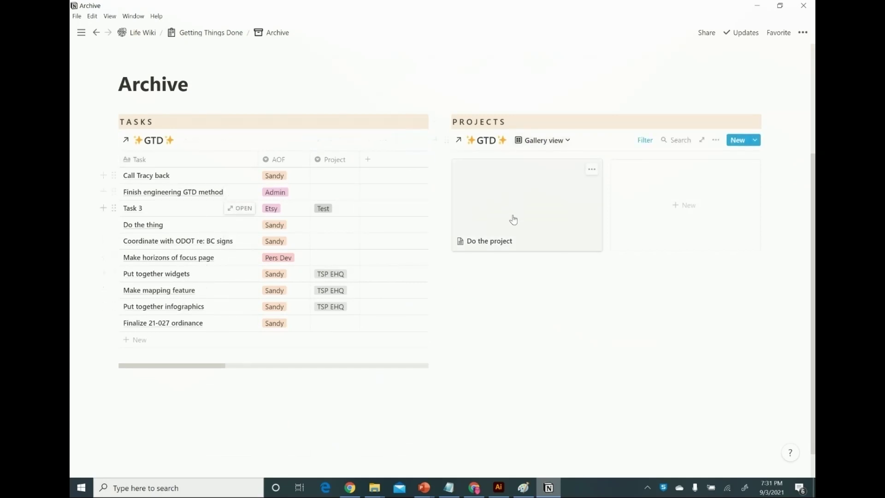
pyautogui.scroll(2, 406, 70)
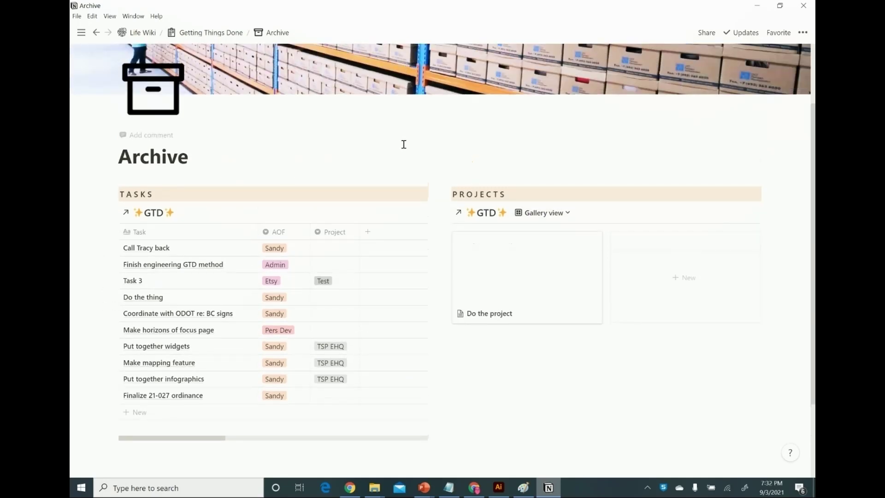
pyautogui.scroll(-1, 404, 145)
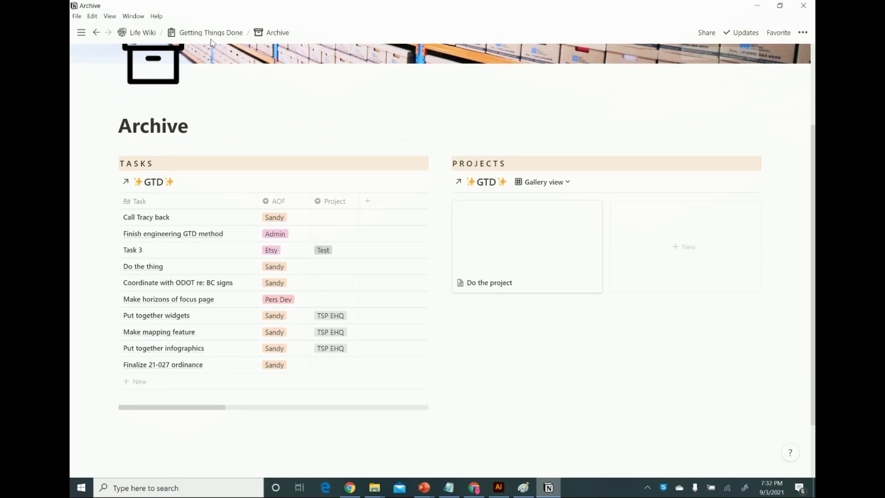
# Step: Open the Reference page through Getting Things Done and examine its workflow diagram from "Stuff" down to the delegate and defer branches
pyautogui.click(199, 32)
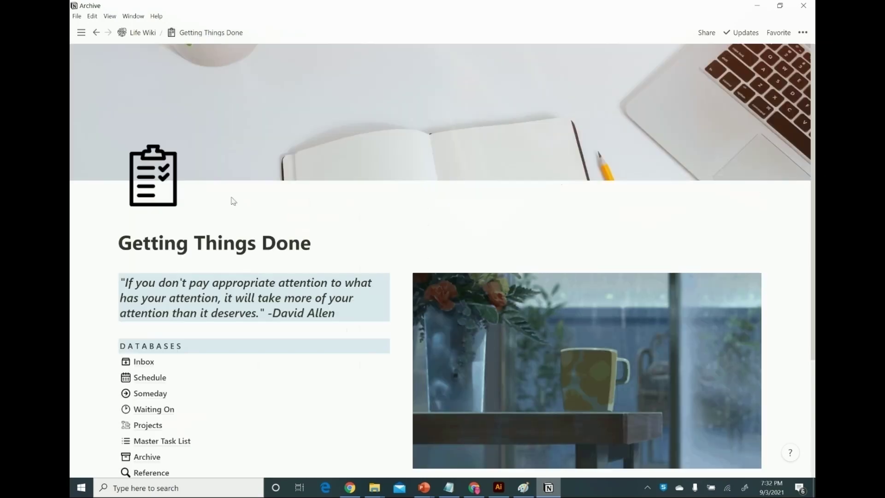
pyautogui.scroll(-2, 253, 272)
pyautogui.click(158, 349)
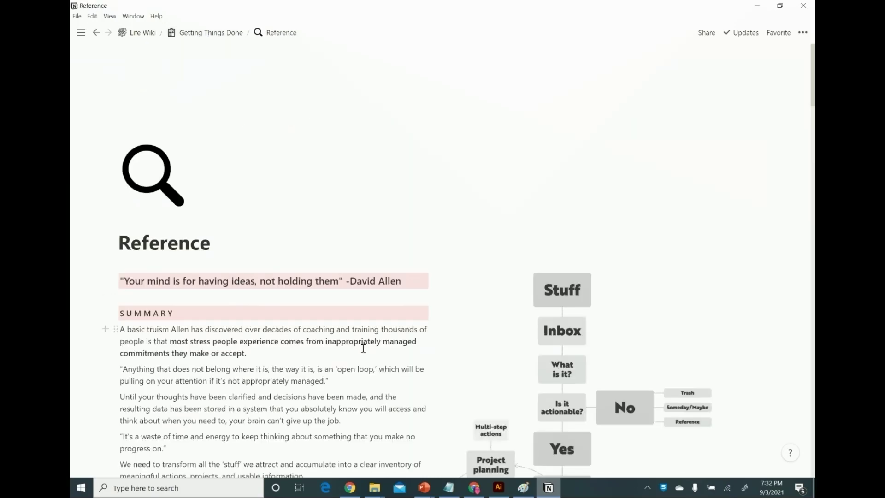
pyautogui.scroll(-3, 477, 372)
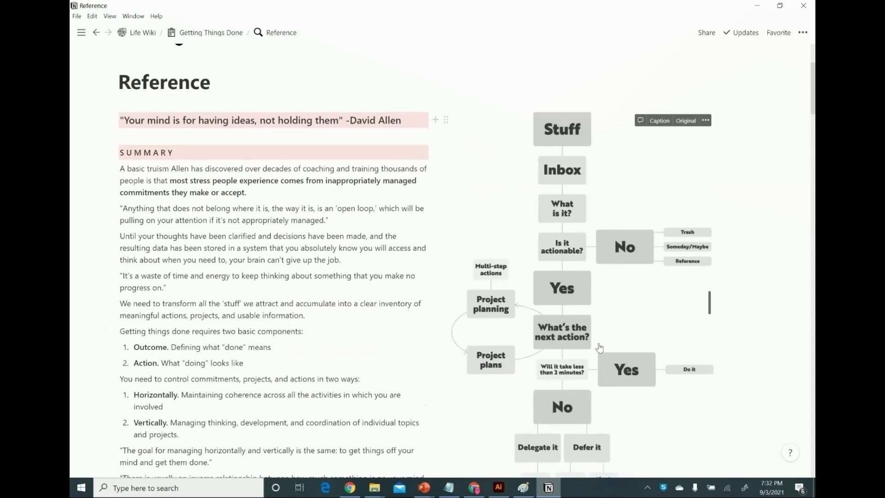
pyautogui.scroll(-3, 723, 300)
pyautogui.scroll(3, 790, 310)
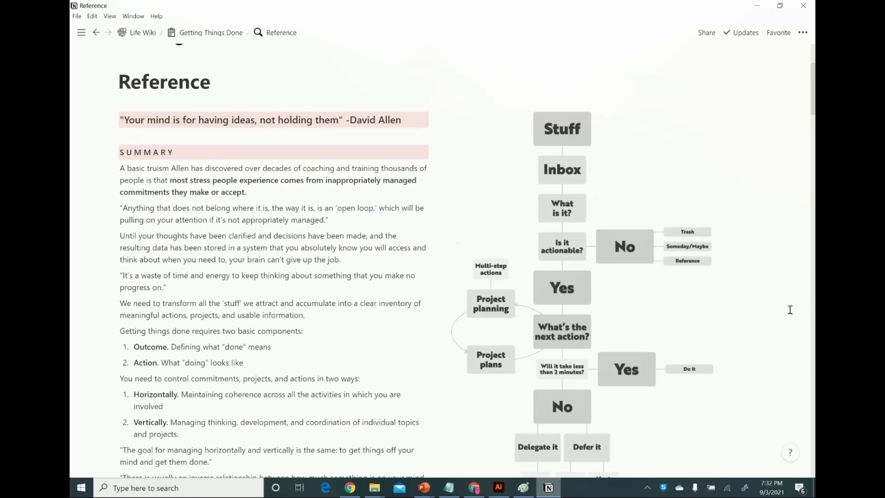
pyautogui.scroll(-1, 791, 310)
pyautogui.scroll(1, 790, 310)
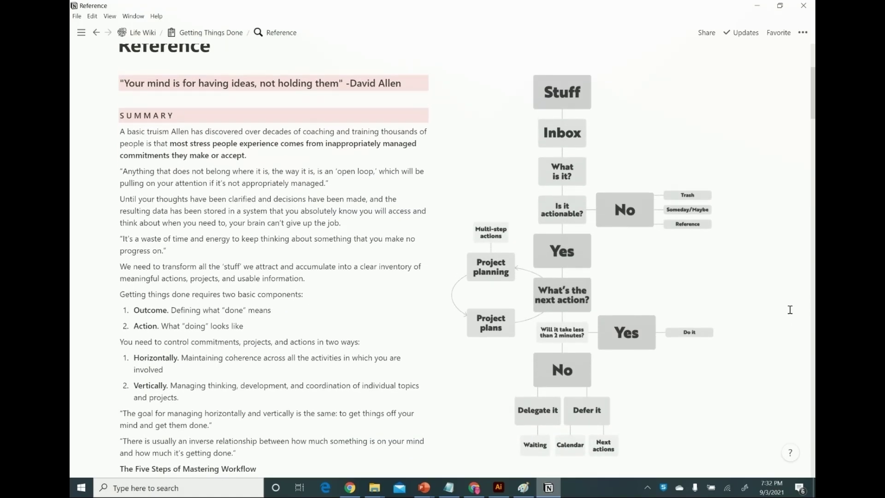
# Step: Skim the book summary notes on the Reference page and return to the page's beginning
pyautogui.scroll(-20, 317, 340)
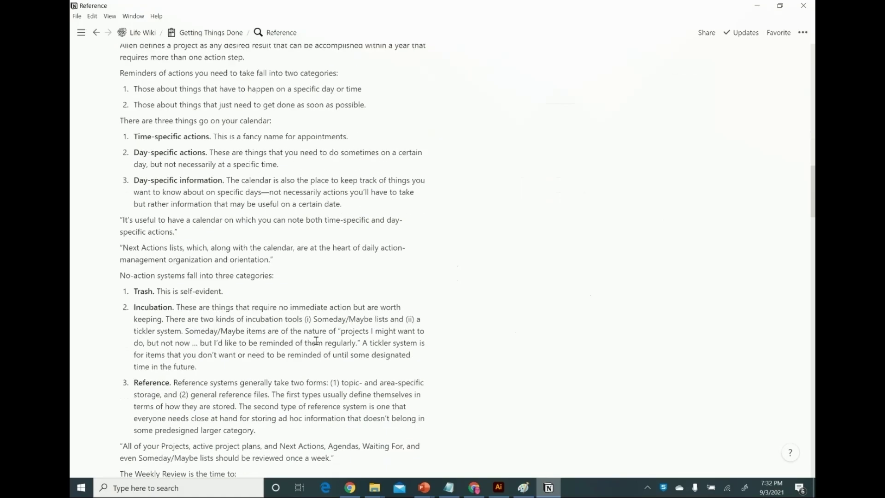
pyautogui.scroll(-20, 317, 341)
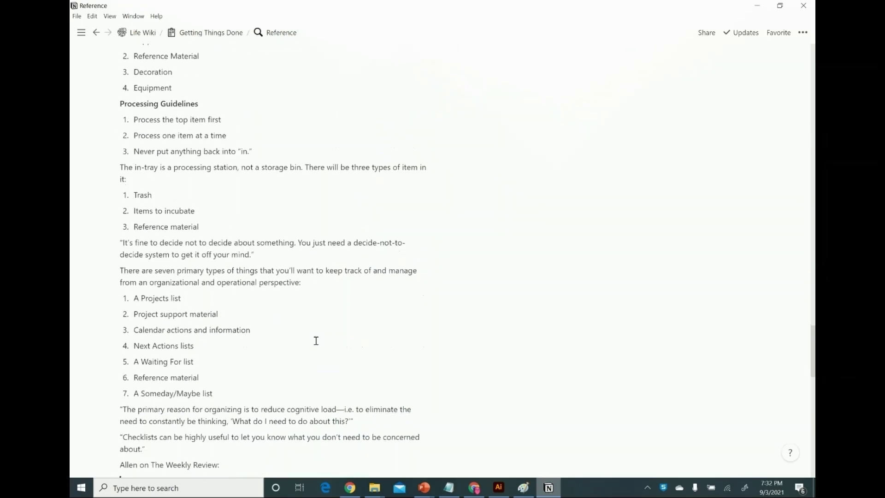
pyautogui.scroll(20, 317, 340)
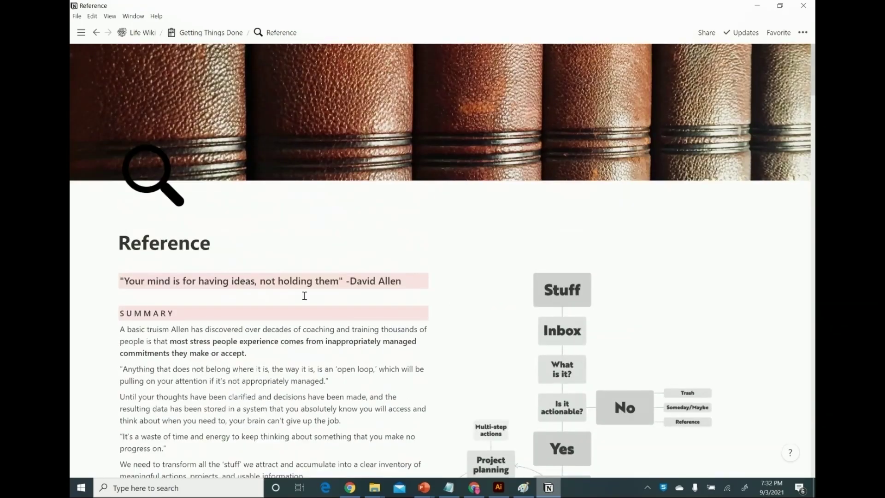
# Step: Return to the Getting Things Done page to review its database list, then open Life Wiki and look over its pages
pyautogui.click(214, 41)
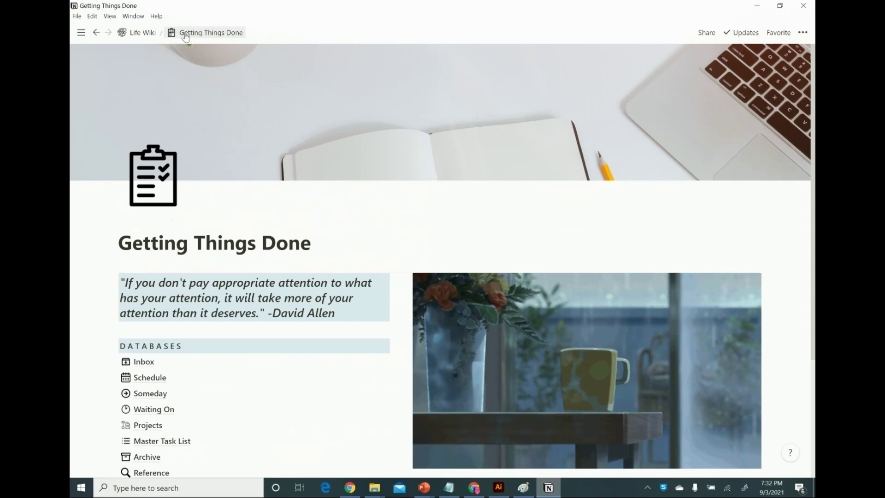
pyautogui.scroll(-3, 189, 249)
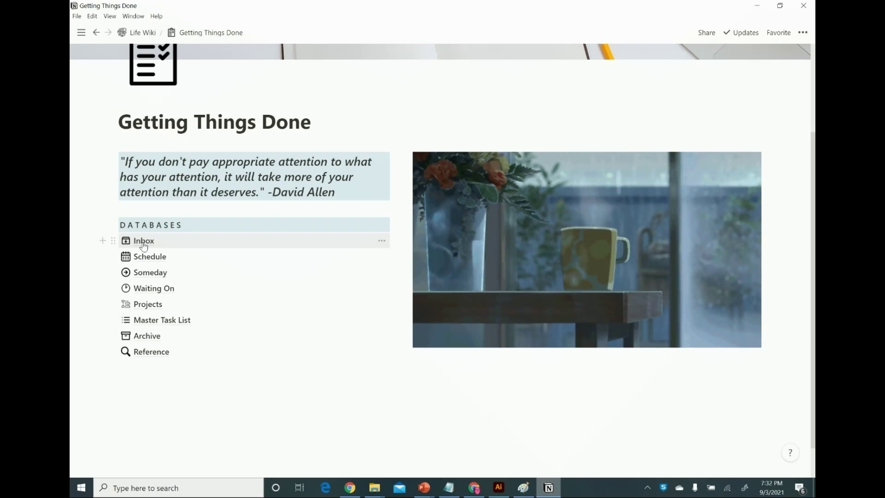
pyautogui.click(141, 33)
pyautogui.scroll(-2, 237, 328)
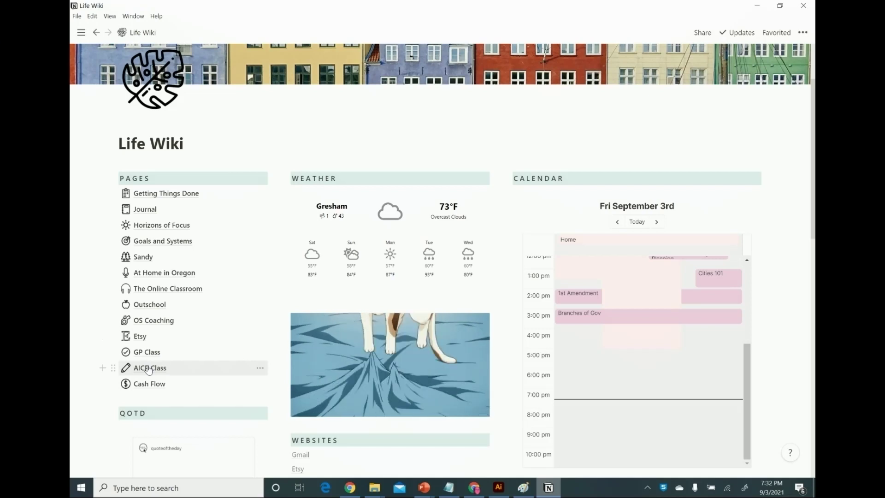
# Step: Open the Sandy page from Life Wiki and examine its To Do table of scheduled and waiting tasks
pyautogui.click(147, 261)
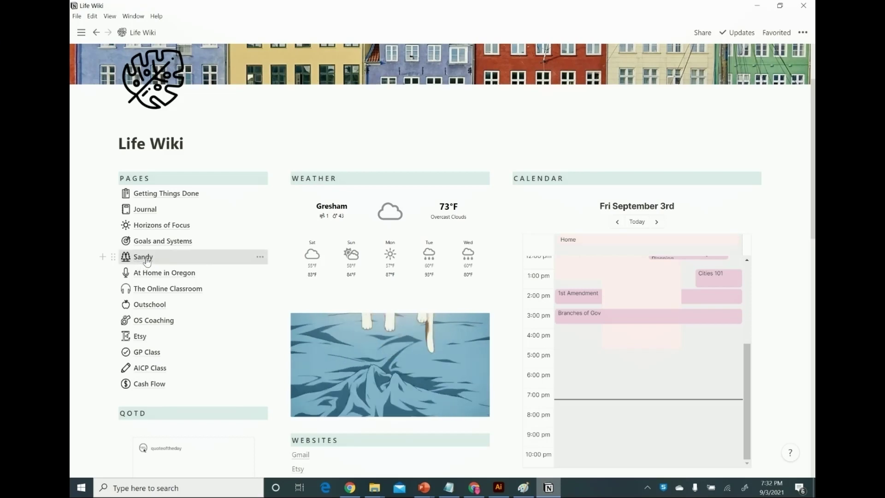
pyautogui.scroll(-3, 272, 232)
pyautogui.scroll(-1, 271, 232)
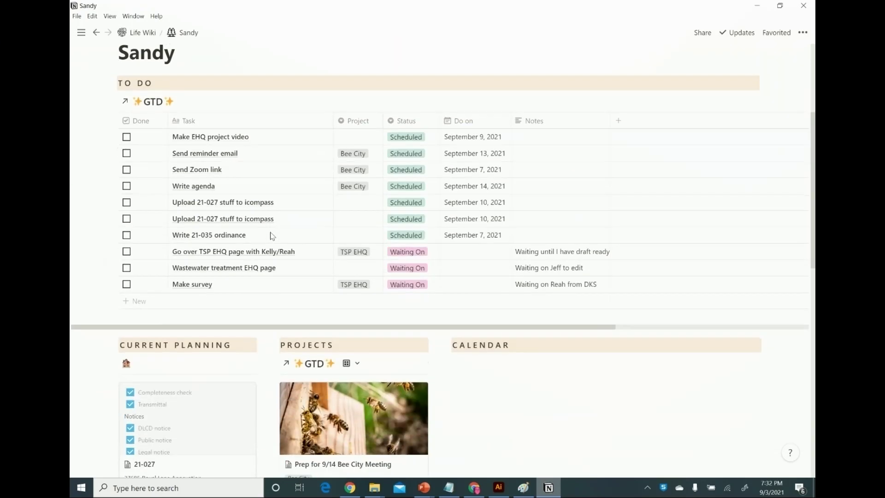
pyautogui.scroll(3, 272, 235)
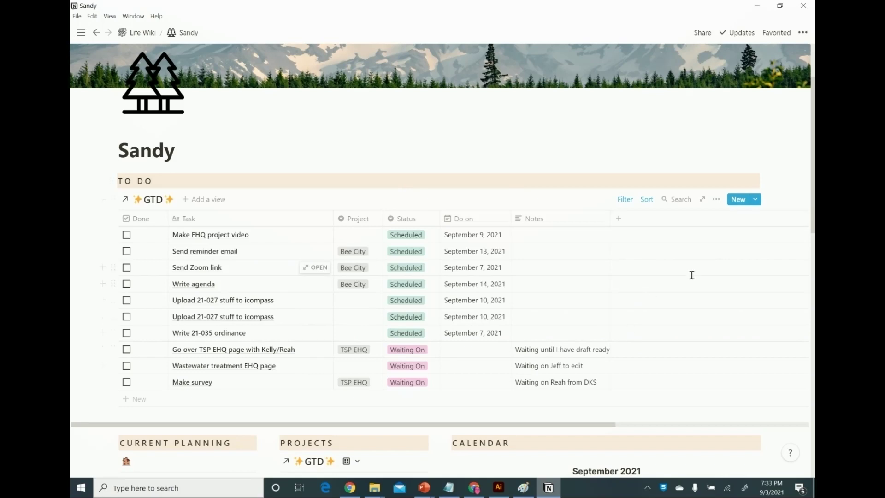
# Step: Inspect the filter rules of the Sandy page's To Do table, then close them without changes
pyautogui.click(717, 199)
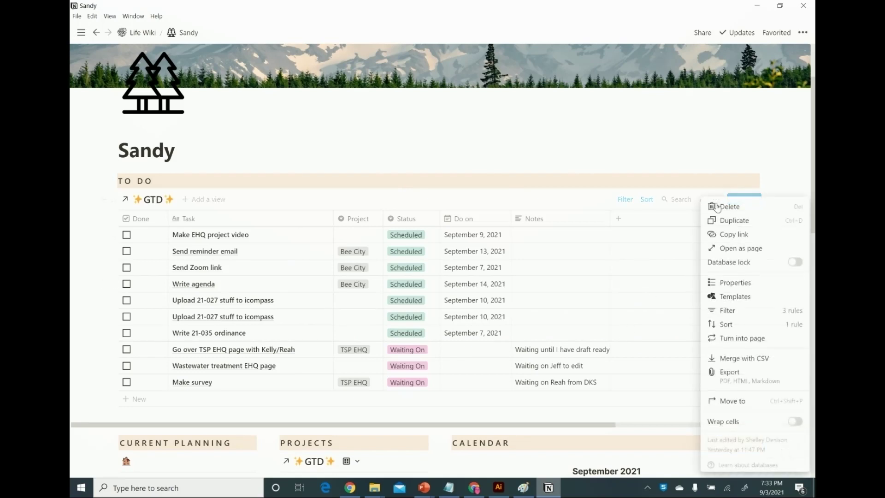
pyautogui.click(743, 315)
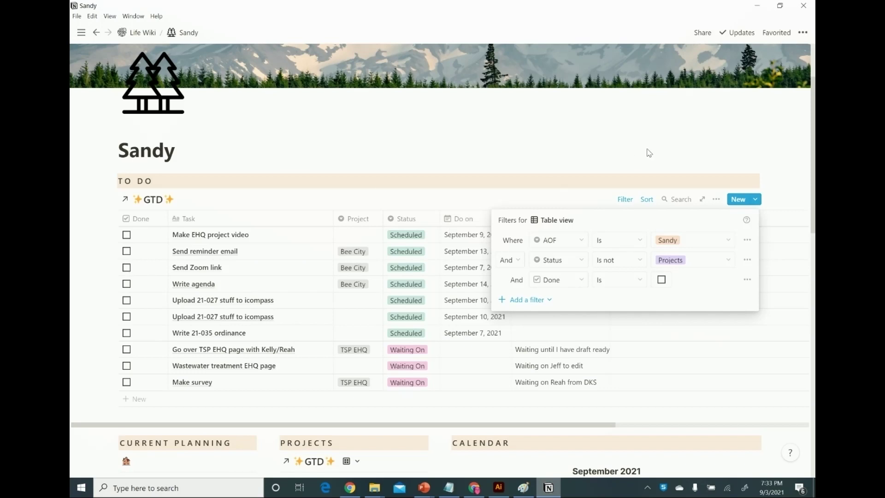
pyautogui.click(622, 152)
# Step: Look over the Current Planning cards, Projects gallery and Calendar on the Sandy page
pyautogui.scroll(-5, 598, 353)
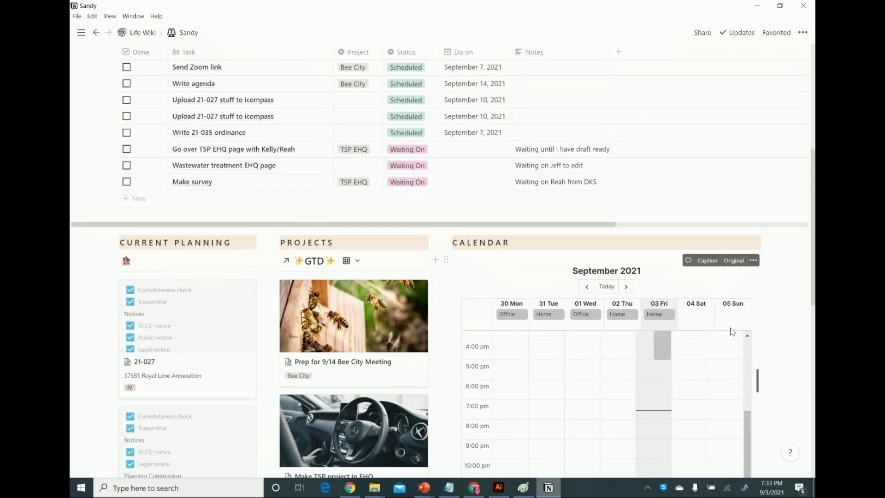
pyautogui.scroll(-3, 328, 318)
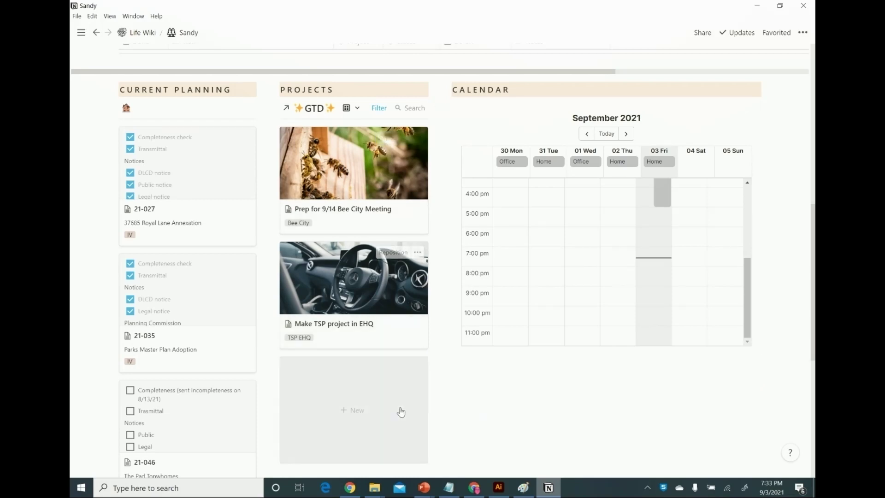
pyautogui.scroll(-2, 447, 400)
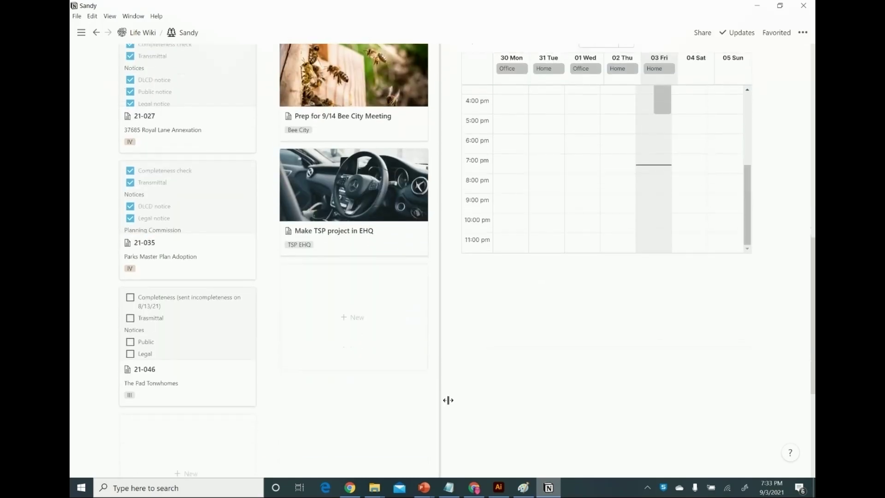
pyautogui.scroll(3, 448, 399)
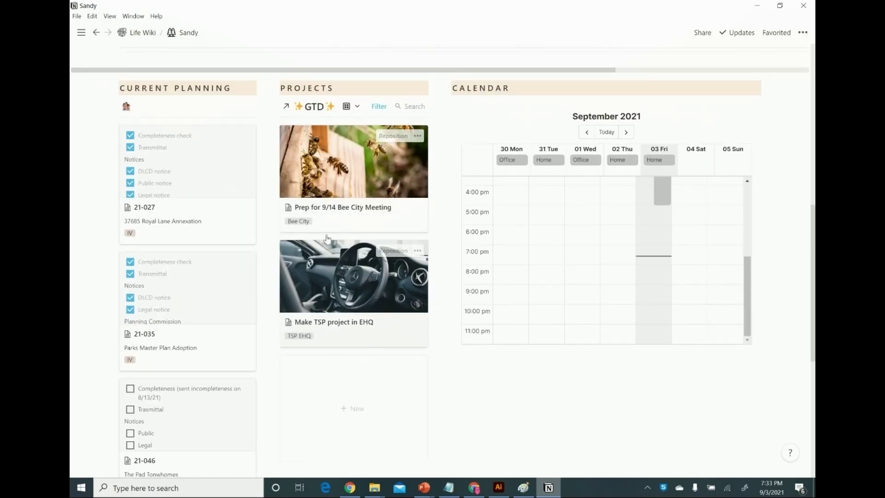
# Step: Open the Outschool page through Life Wiki, review its To Do table and Classes board, then return to Life Wiki
pyautogui.click(138, 32)
pyautogui.scroll(-3, 200, 256)
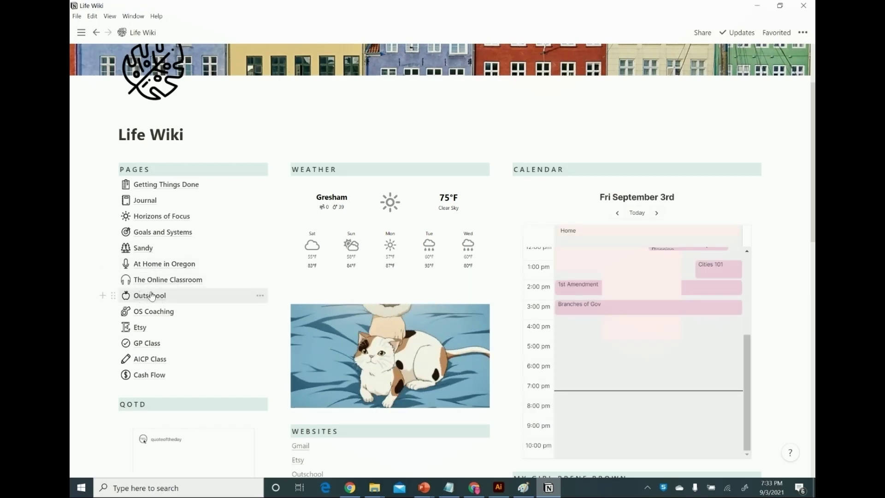
pyautogui.click(151, 295)
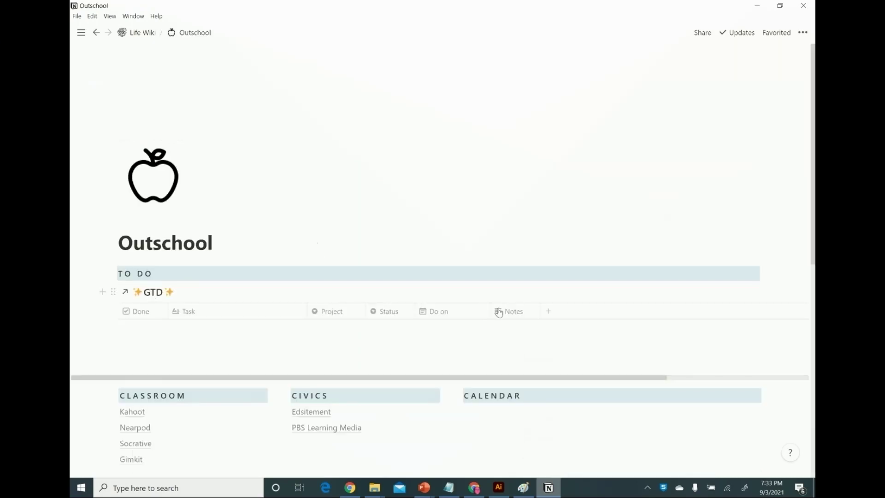
pyautogui.scroll(-4, 807, 288)
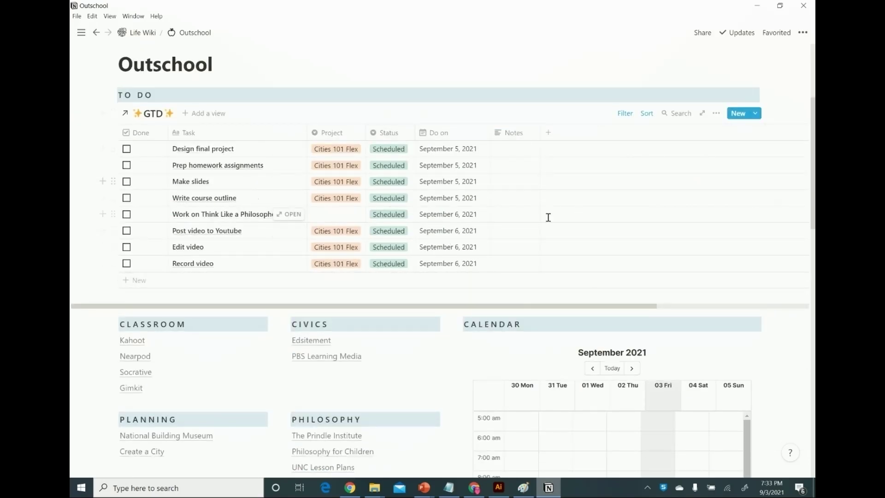
pyautogui.scroll(-15, 789, 270)
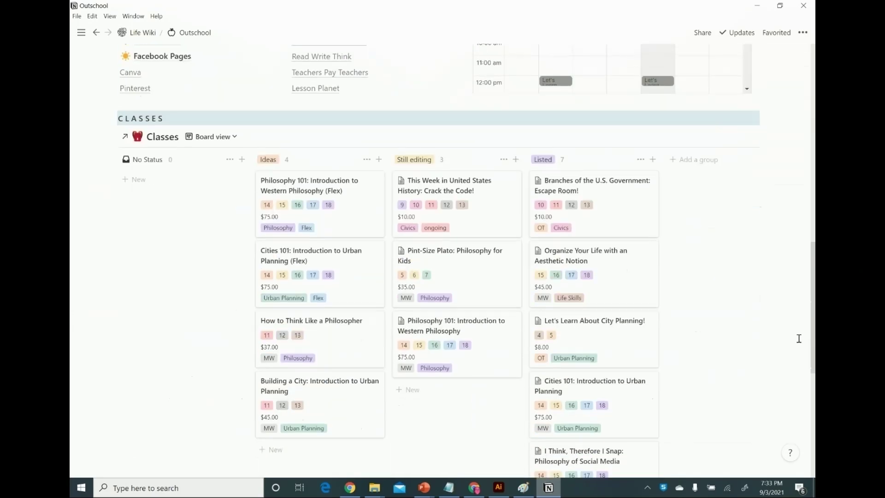
pyautogui.scroll(15, 799, 339)
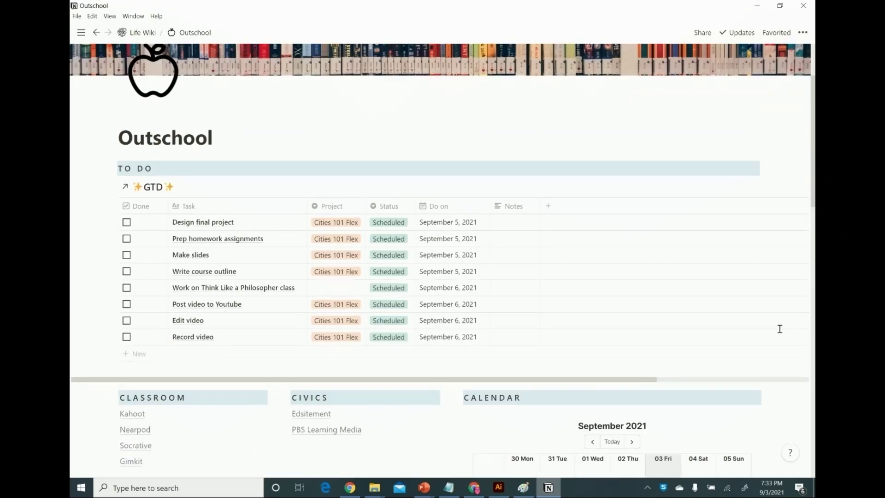
pyautogui.click(140, 33)
pyautogui.scroll(-3, 217, 334)
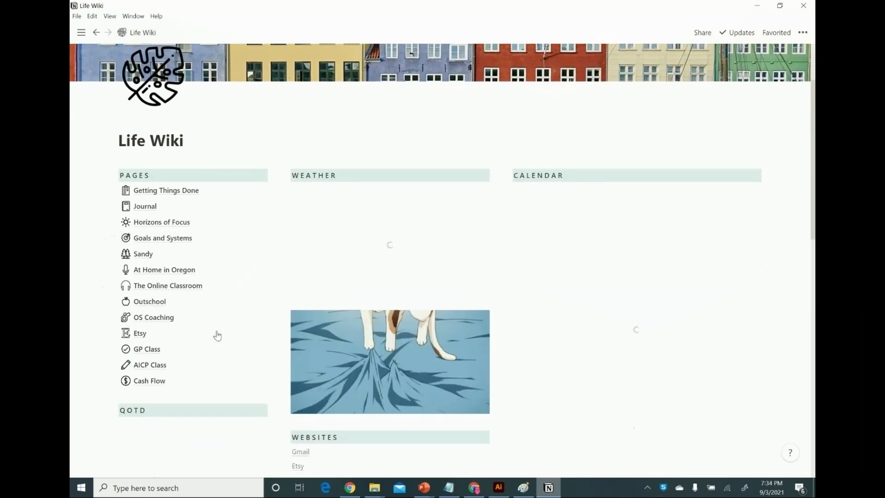
# Step: Look over the Life Wiki dashboard, examining the Atomic Habits and Getting Things Done tables and the page links
pyautogui.scroll(-8, 217, 335)
pyautogui.scroll(-4, 482, 313)
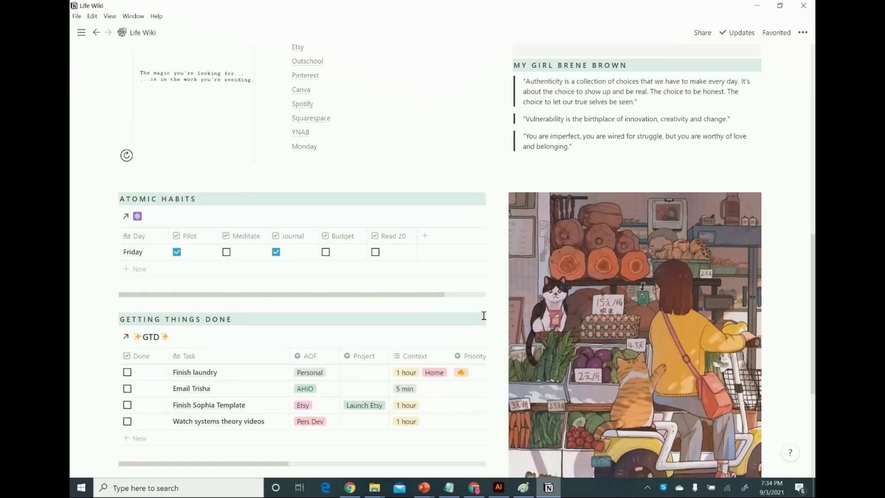
pyautogui.scroll(-2, 484, 317)
pyautogui.scroll(15, 485, 319)
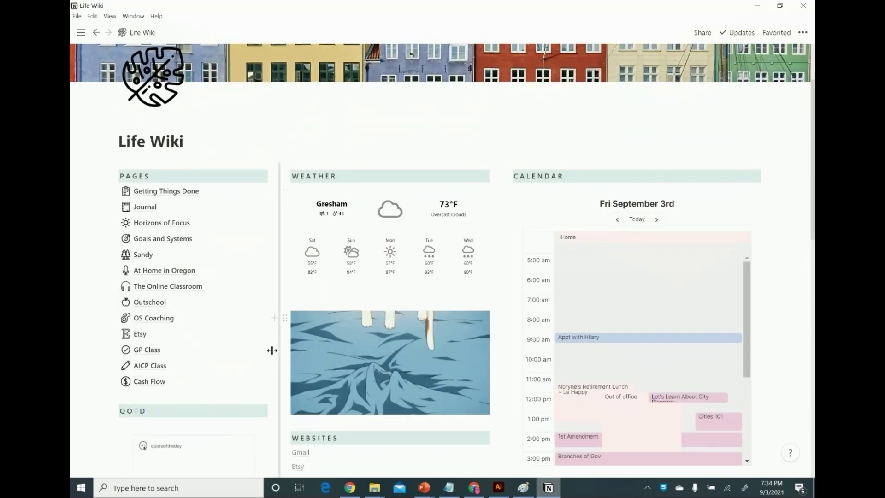
pyautogui.scroll(-8, 272, 351)
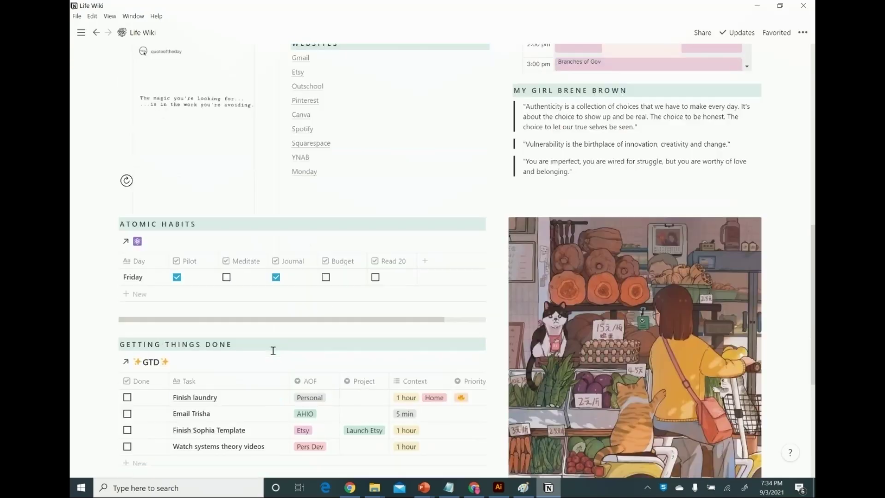
pyautogui.scroll(-2, 273, 350)
pyautogui.scroll(8, 273, 350)
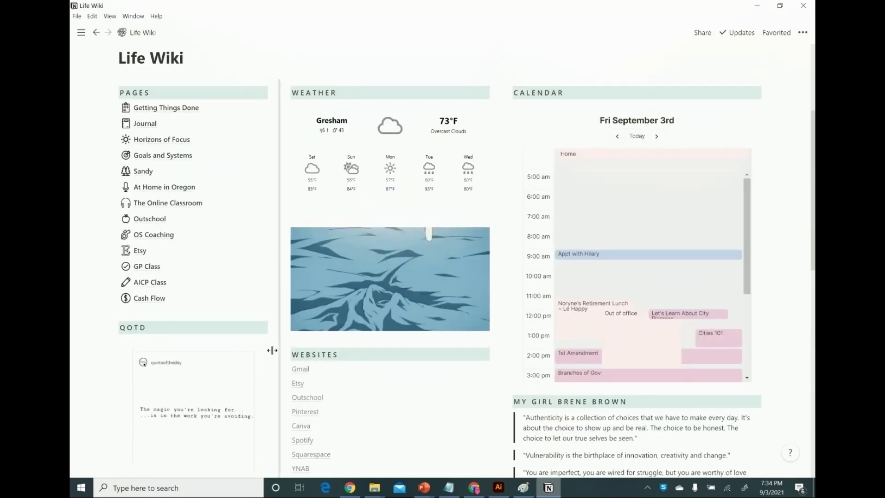
# Step: Open the Inbox through Getting Things Done, inspect its Status property, then return to the Getting Things Done database list
pyautogui.click(167, 109)
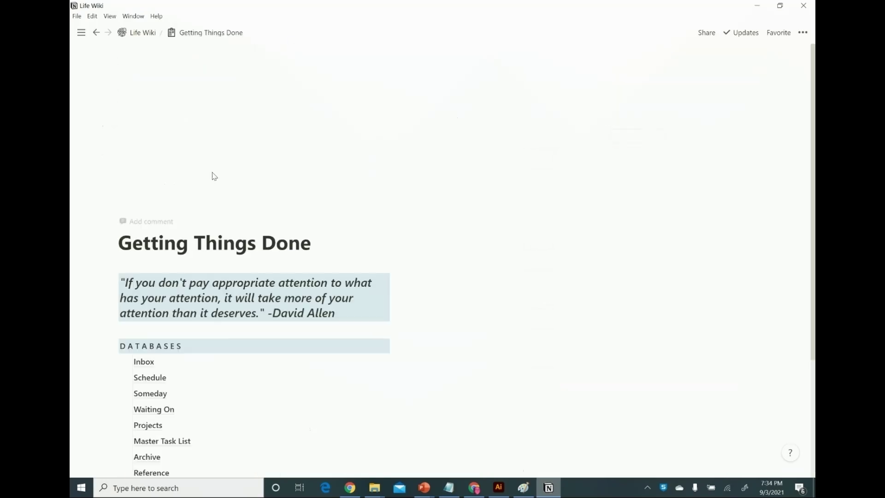
pyautogui.click(144, 362)
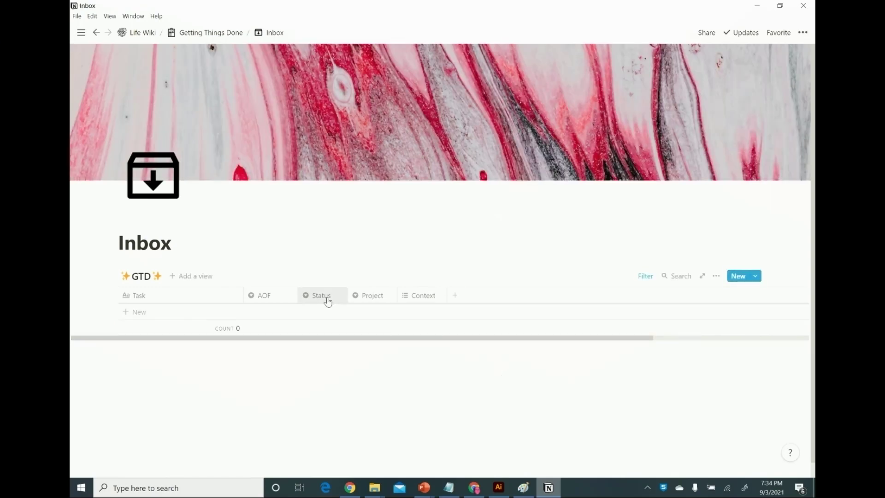
pyautogui.click(328, 301)
pyautogui.click(446, 238)
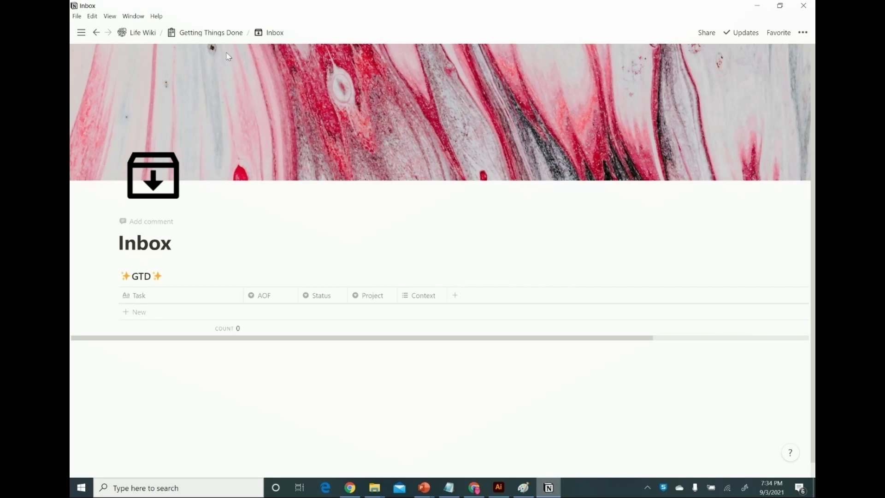
pyautogui.click(212, 33)
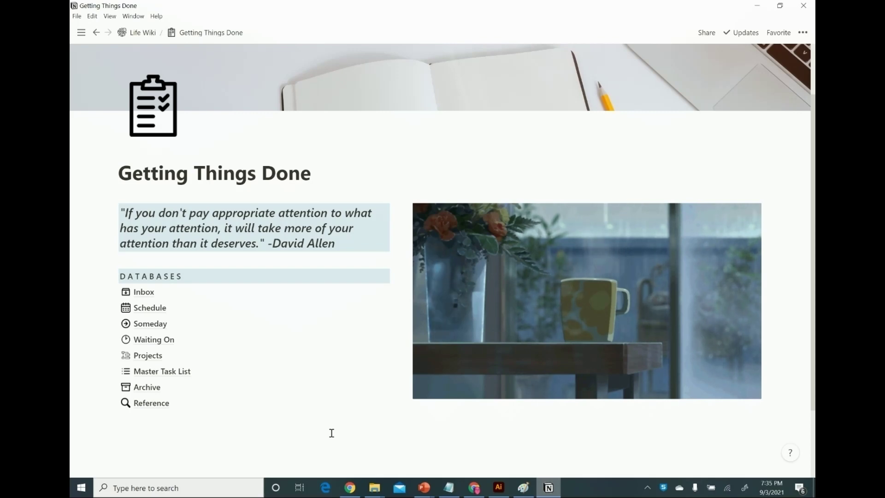
pyautogui.scroll(-2, 331, 433)
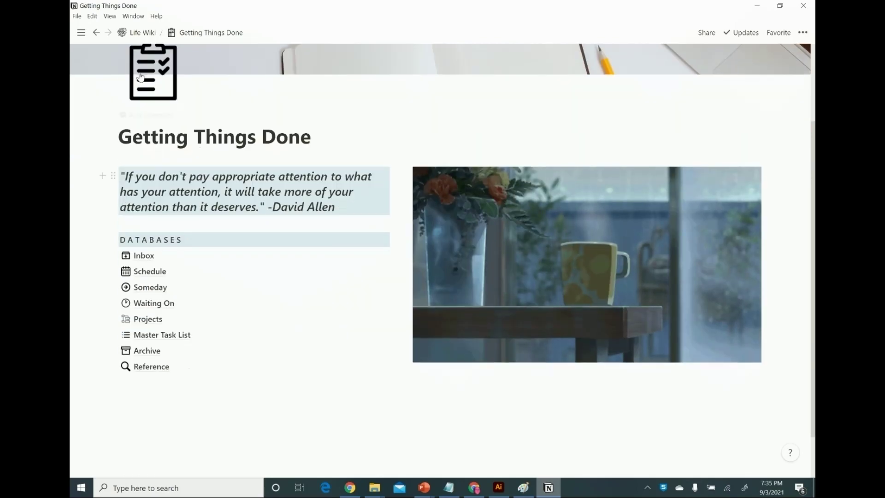
# Step: Open Horizons of Focus through Life Wiki and review its Projects, Areas of Focus gallery and Goals sections
pyautogui.click(143, 33)
pyautogui.scroll(-2, 211, 217)
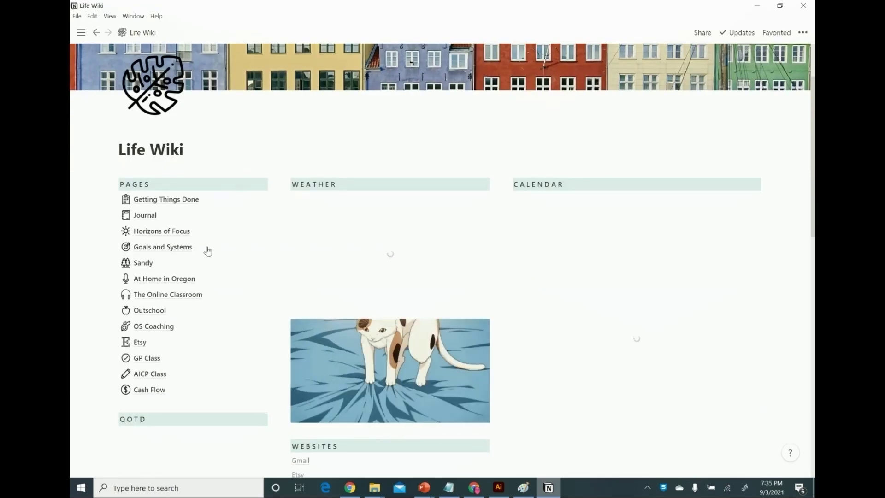
pyautogui.click(178, 233)
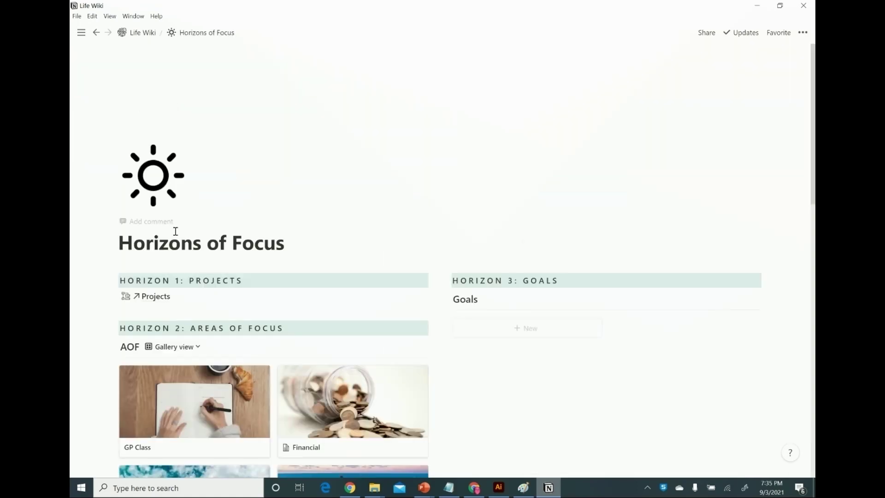
pyautogui.scroll(-12, 804, 323)
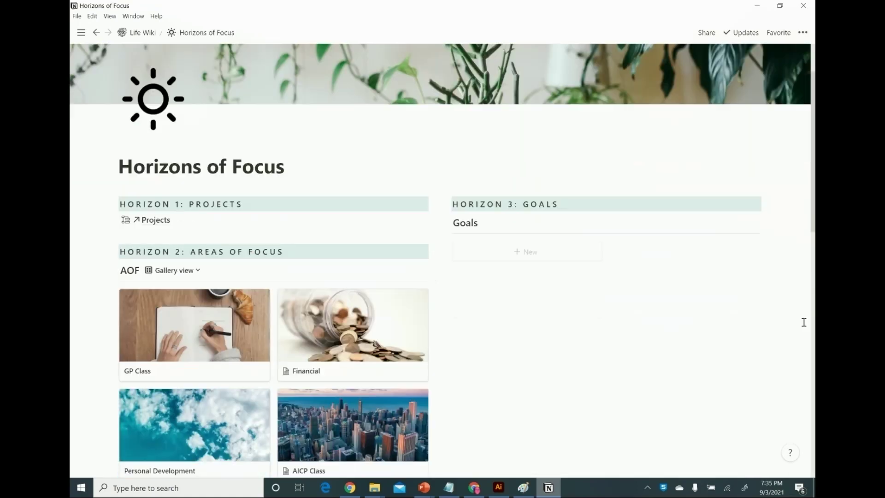
pyautogui.scroll(12, 804, 323)
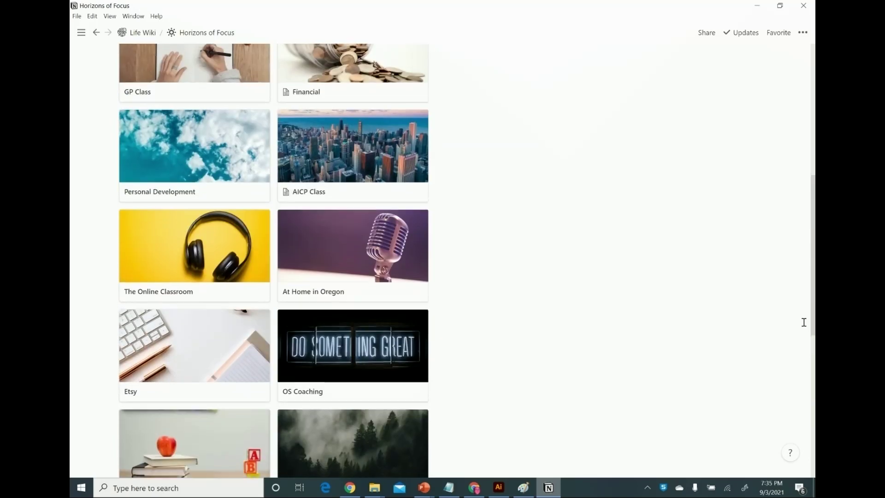
pyautogui.scroll(-1, 804, 322)
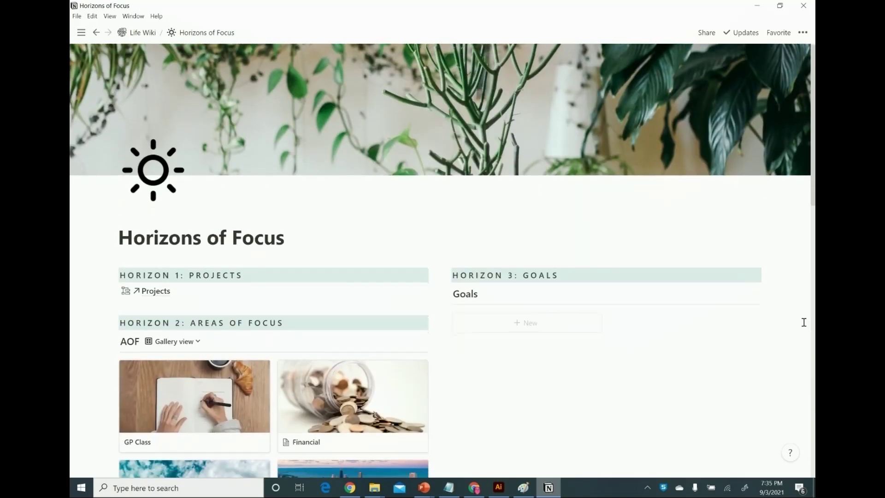
# Step: Go back through Life Wiki to the Getting Things Done page and bring its full database list into view
pyautogui.click(145, 41)
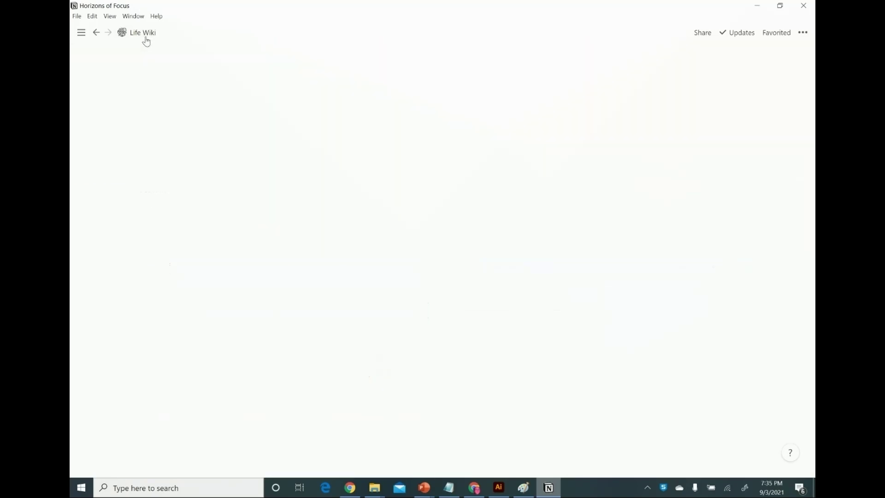
pyautogui.click(176, 292)
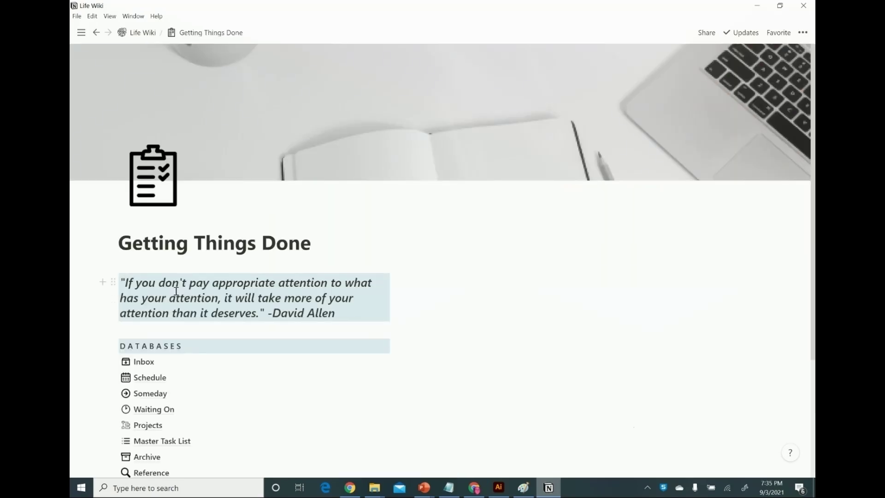
pyautogui.scroll(-2, 410, 425)
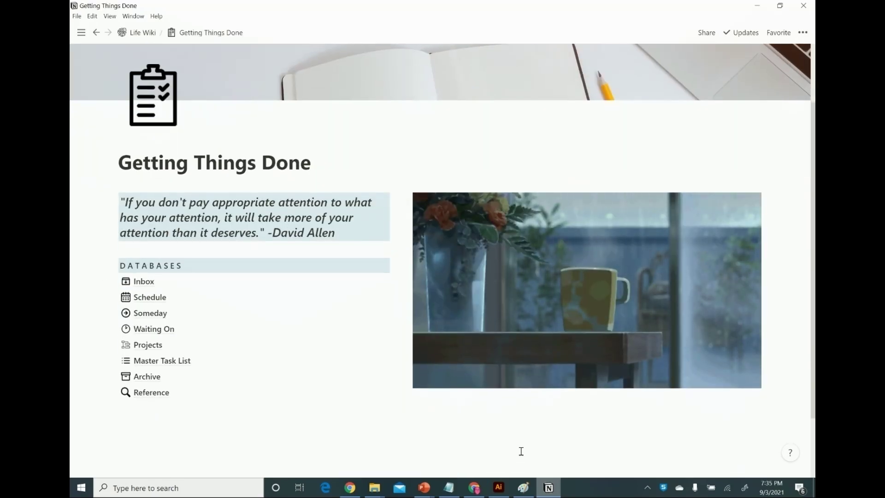